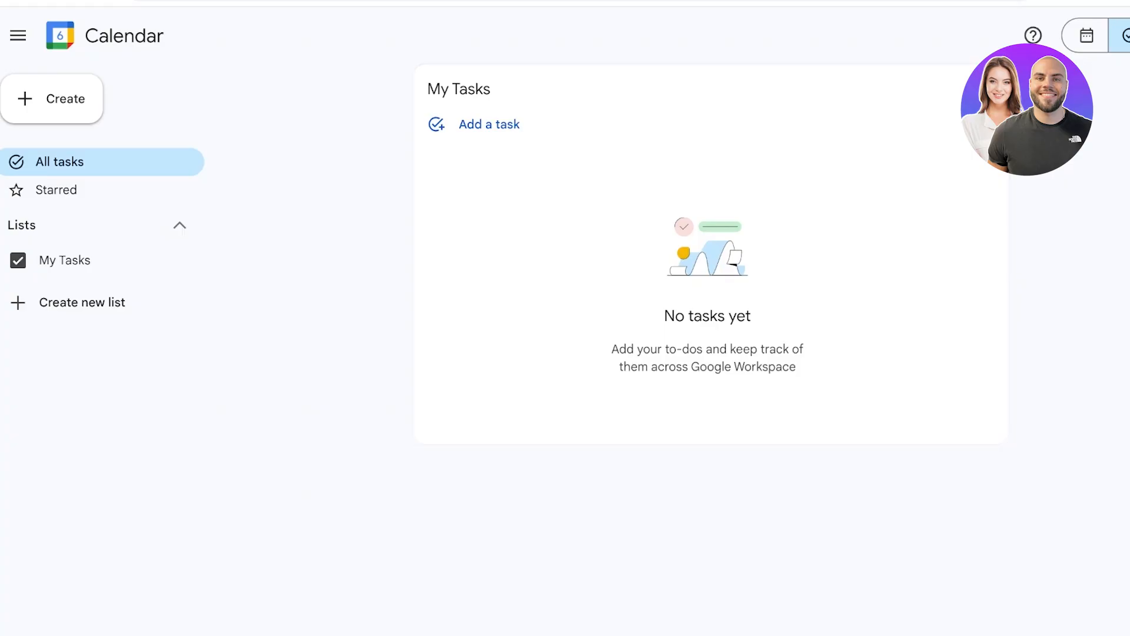
click(18, 36)
click(17, 36)
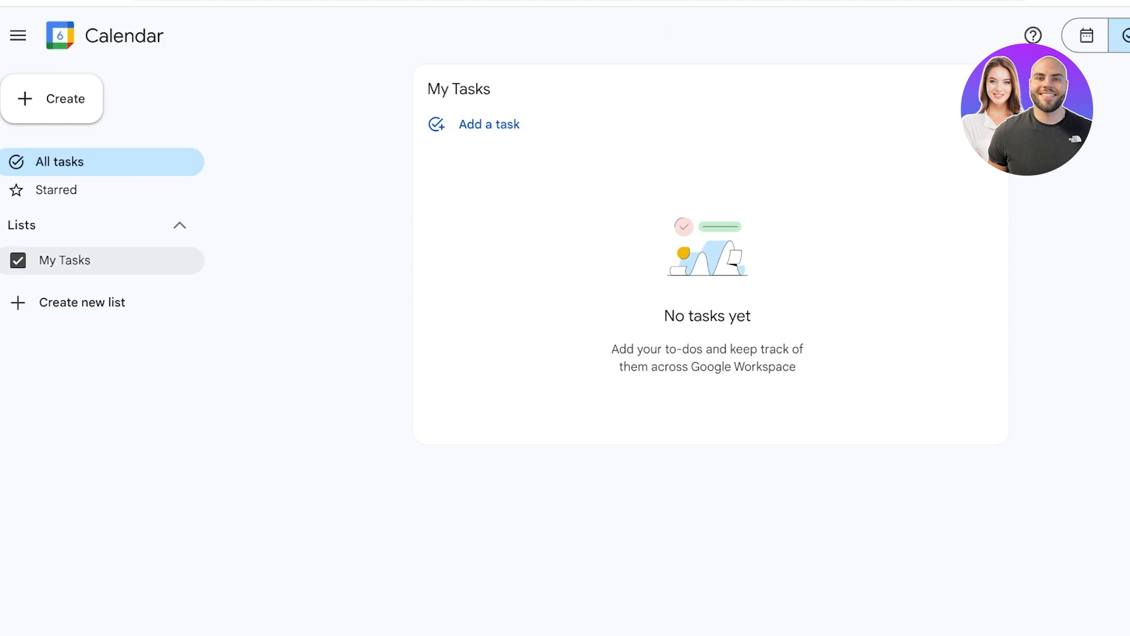
click(987, 89)
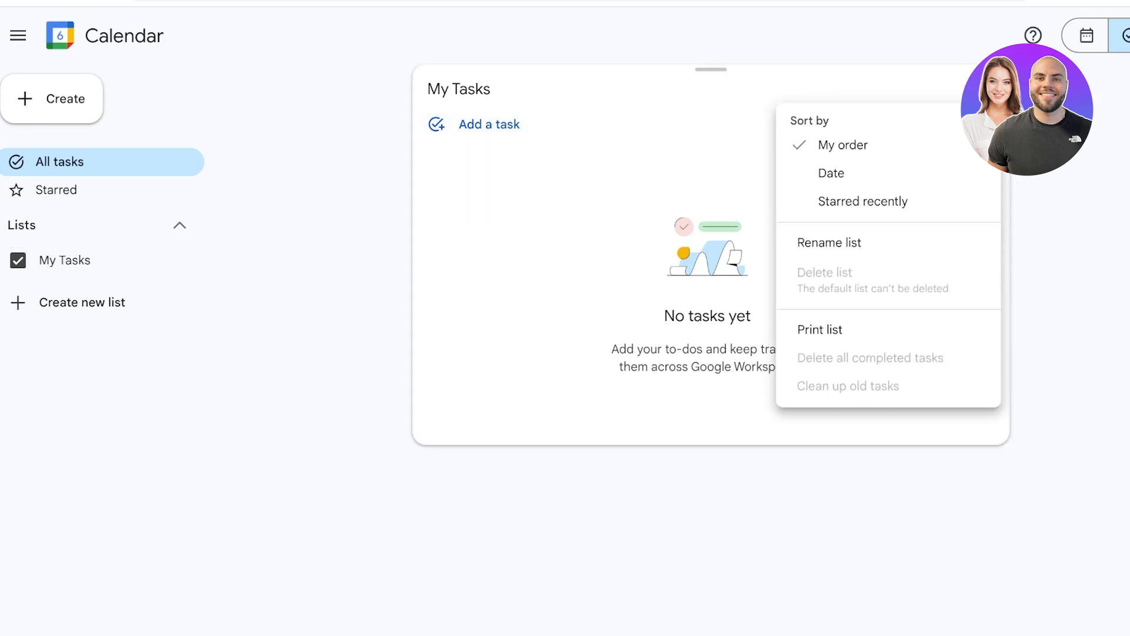
key(Escape)
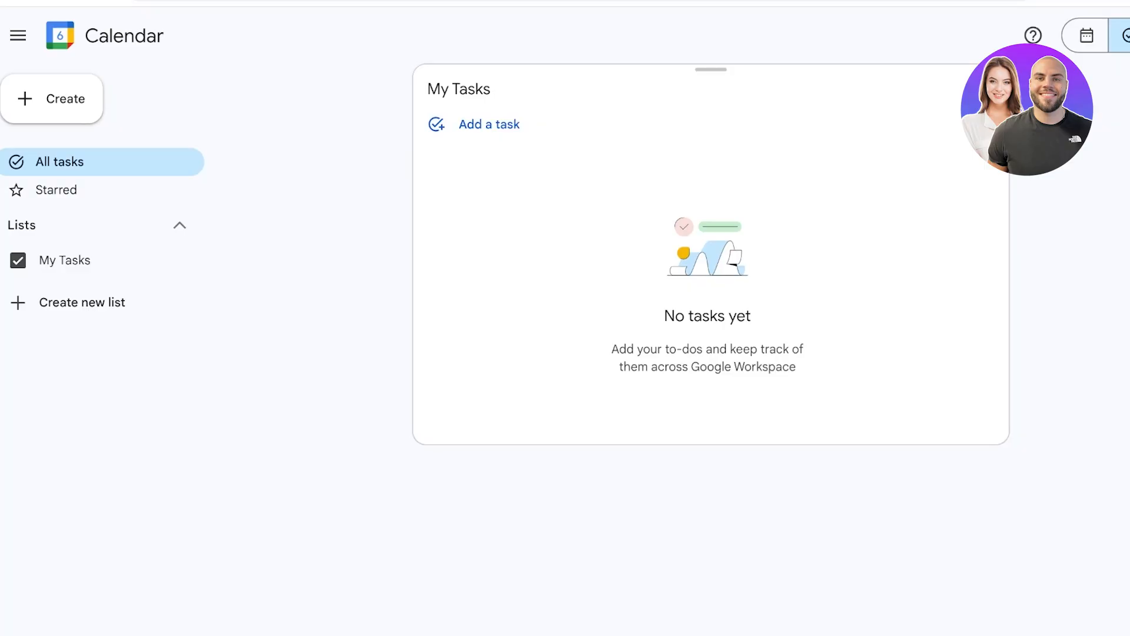
click(18, 261)
click(17, 260)
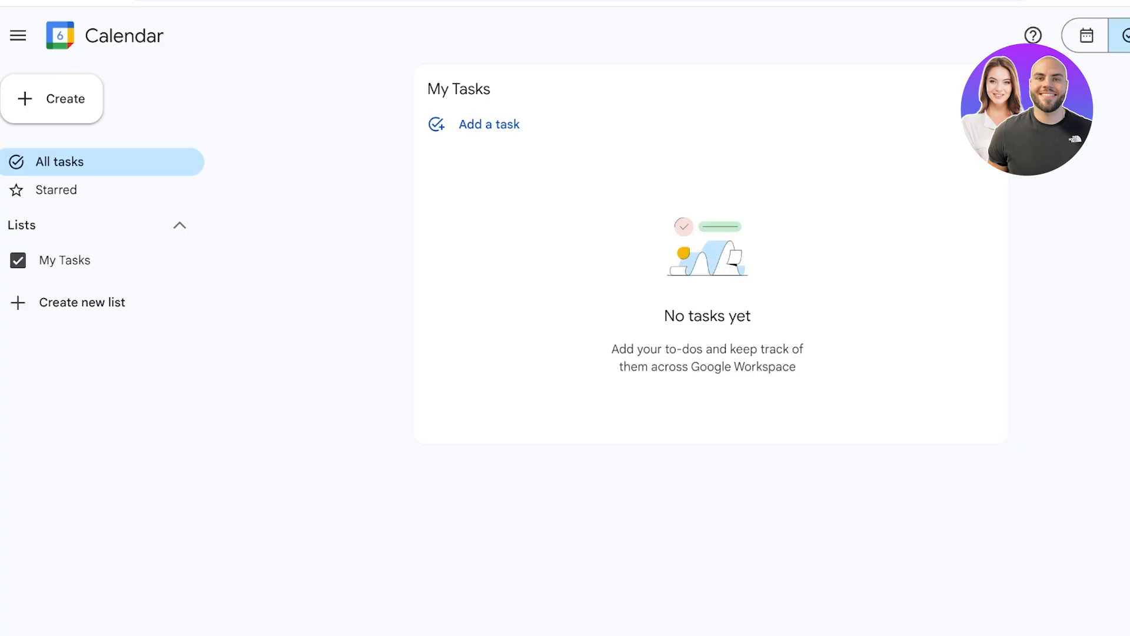
Create a new task list named "Fun"
click(82, 302)
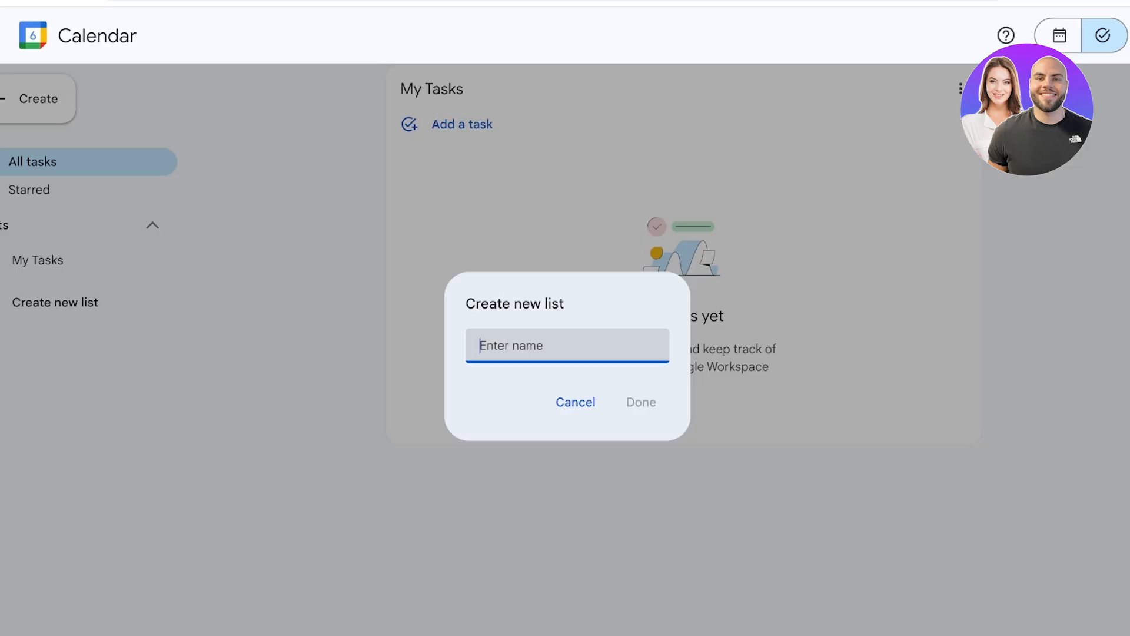
text(Fun)
key(Return)
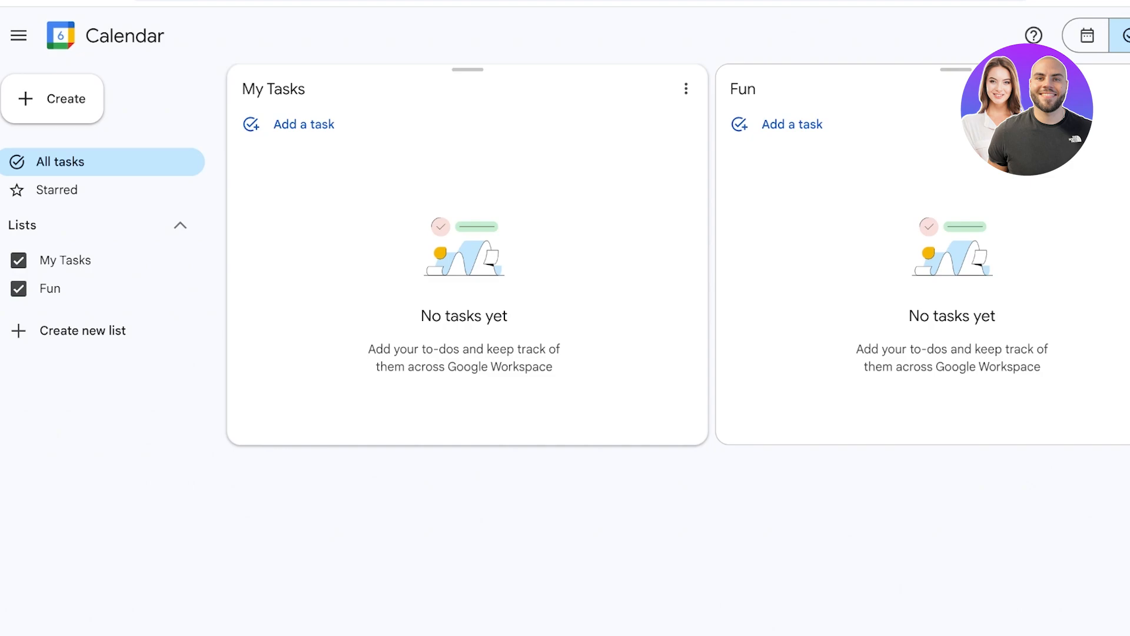
click(686, 88)
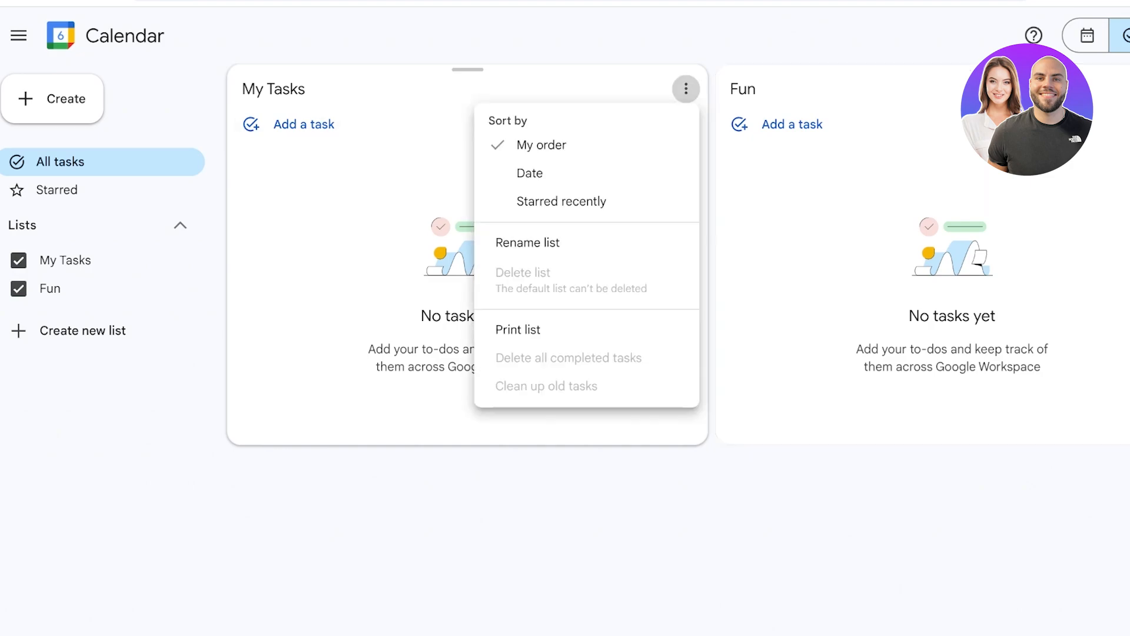
key(Escape)
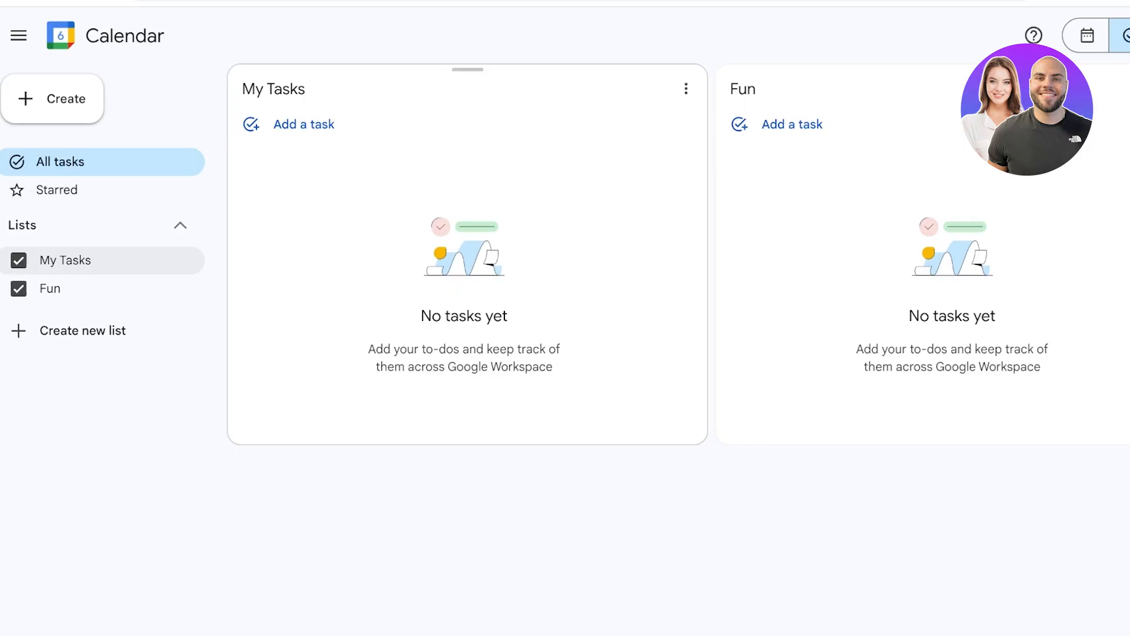
click(18, 260)
click(19, 260)
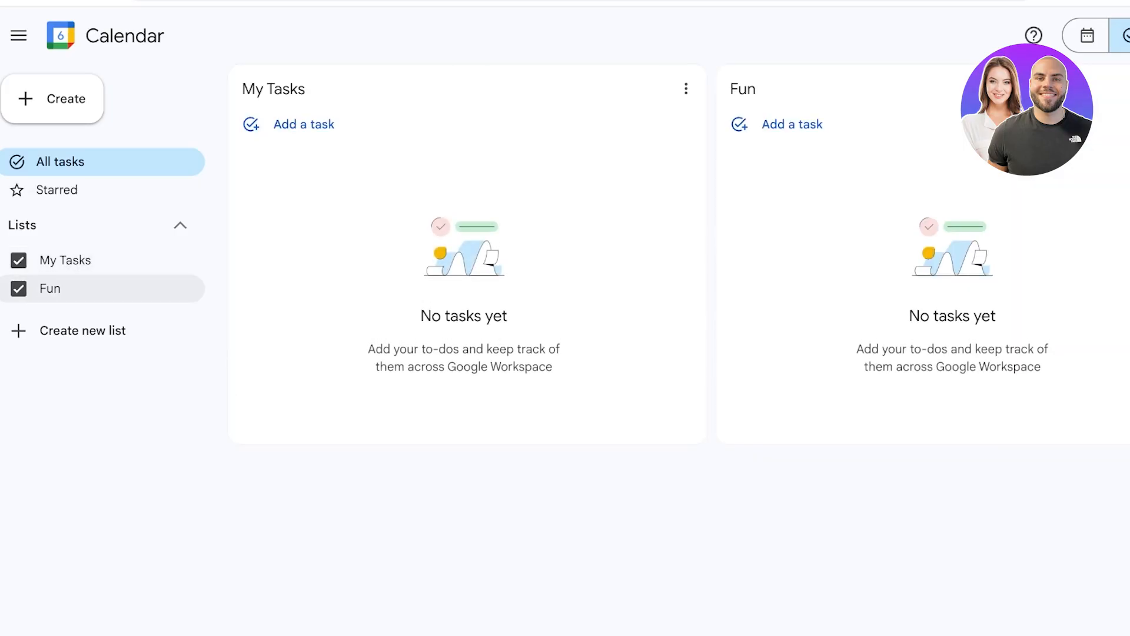
click(686, 89)
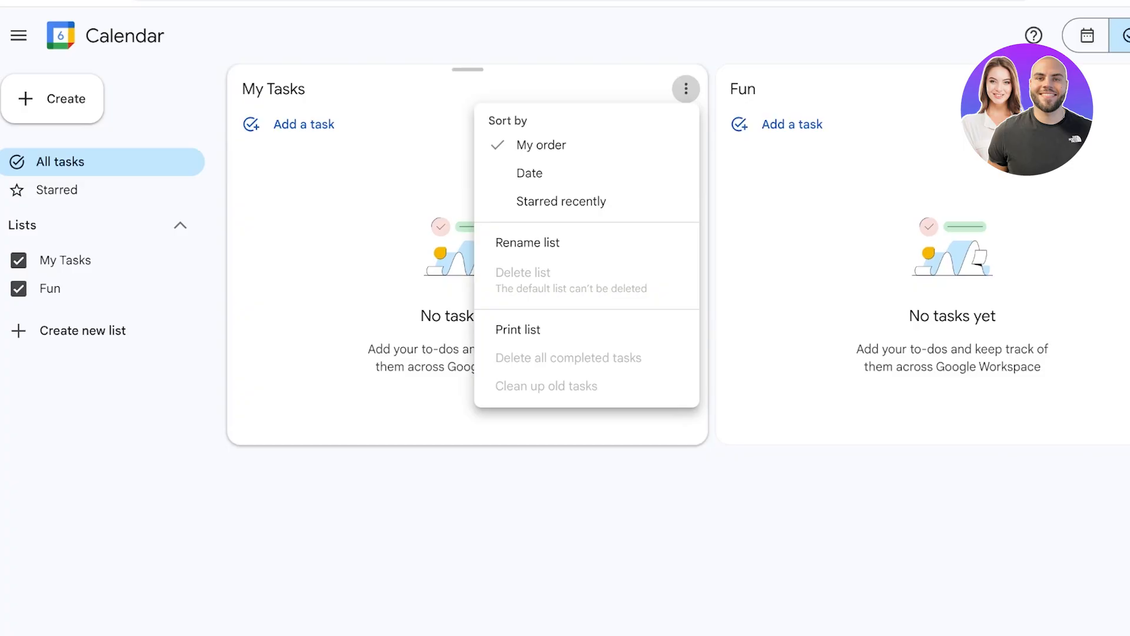
click(468, 70)
mouse_move(468, 70)
mouse_down()
mouse_move(462, 107)
mouse_move(468, 83)
mouse_up()
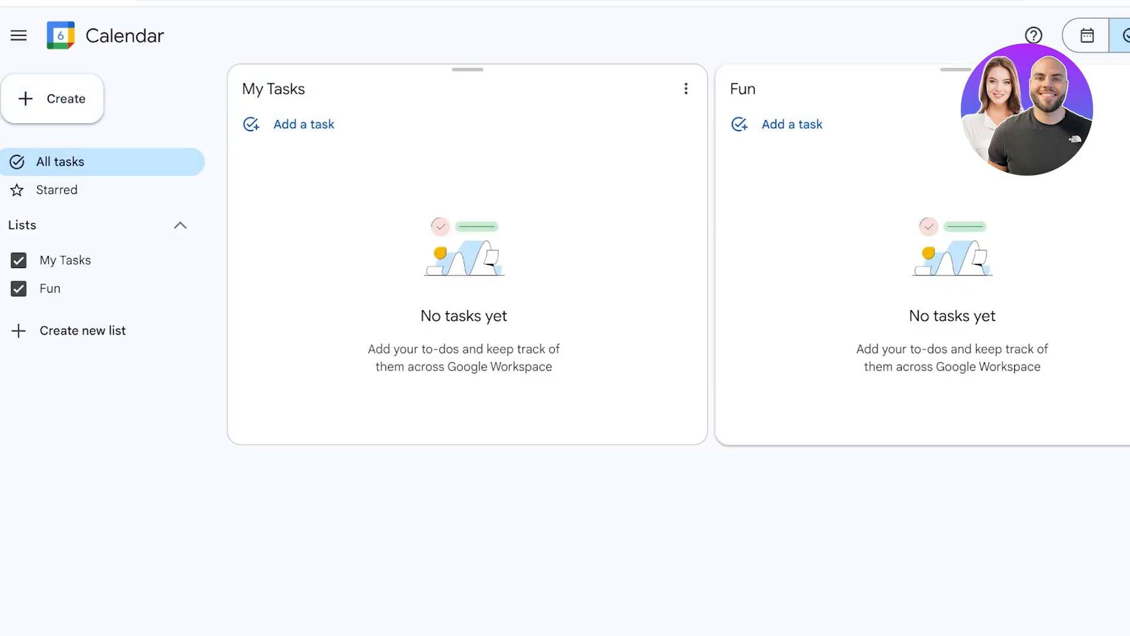
Switch to the month calendar and show the available task lists in the Tasks side panel
click(1087, 35)
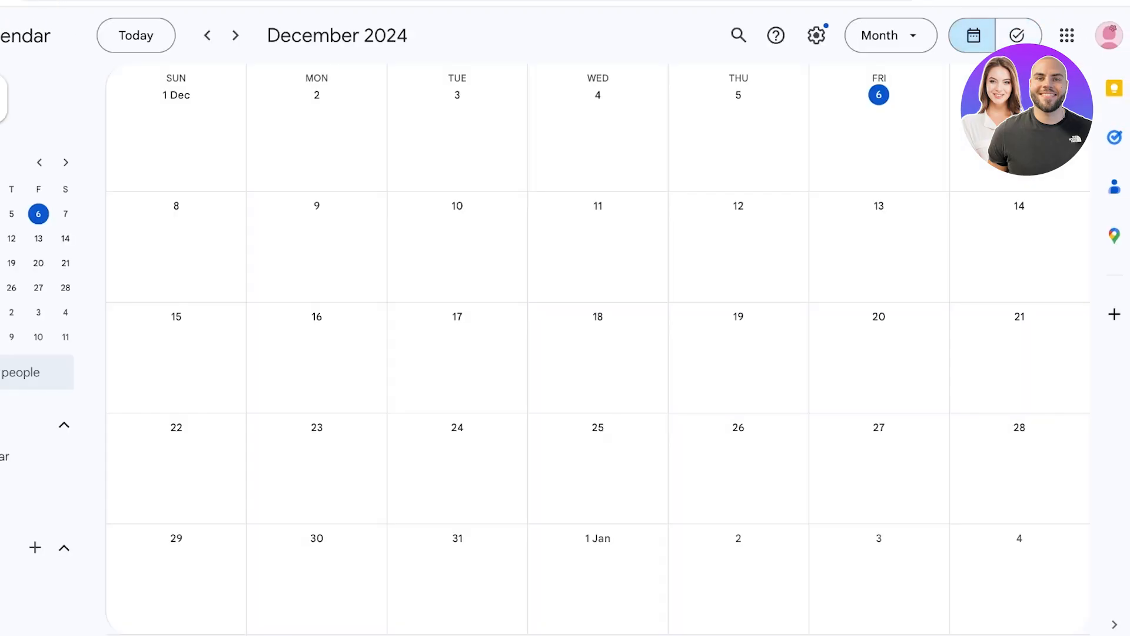
click(1115, 137)
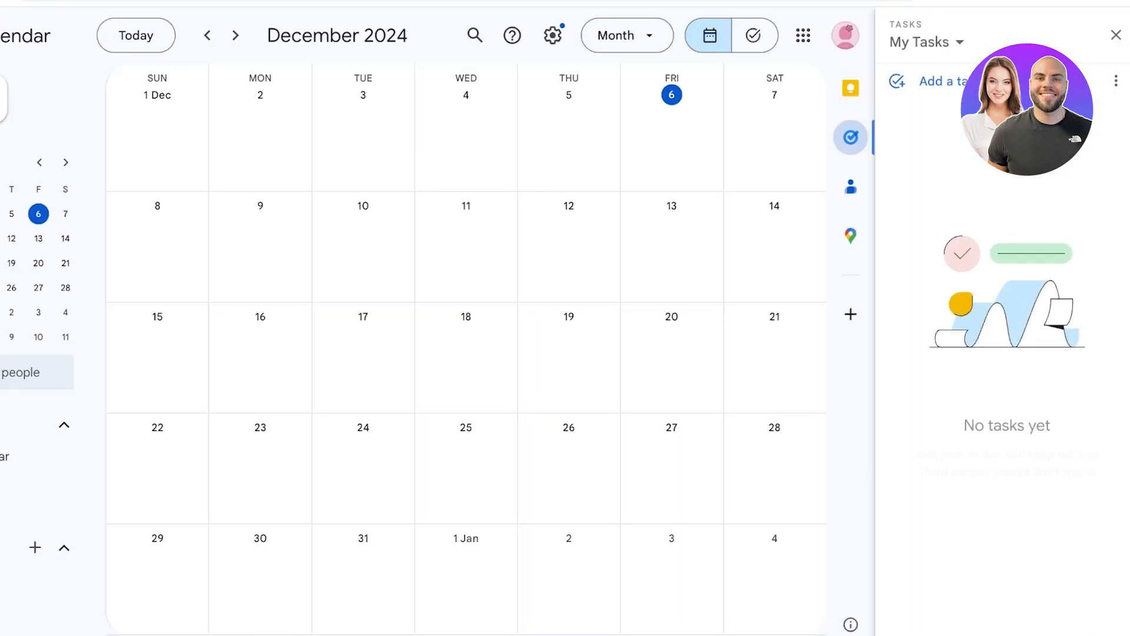
click(927, 42)
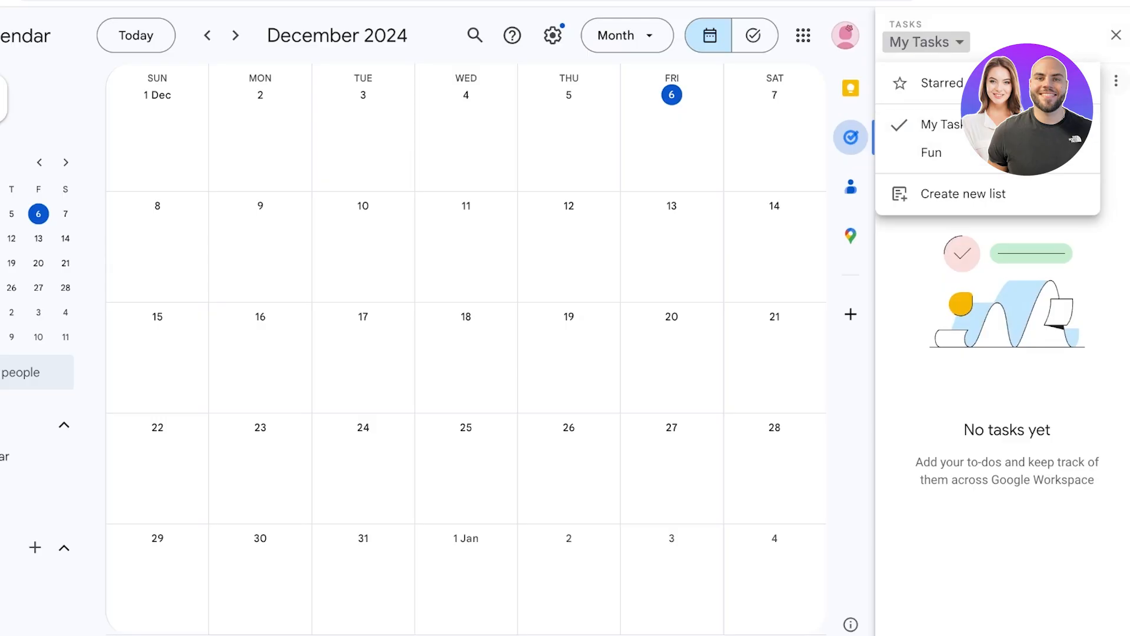
Rename the My Tasks list as "To-Do" in the Tasks side panel
click(1116, 81)
click(1116, 80)
click(954, 235)
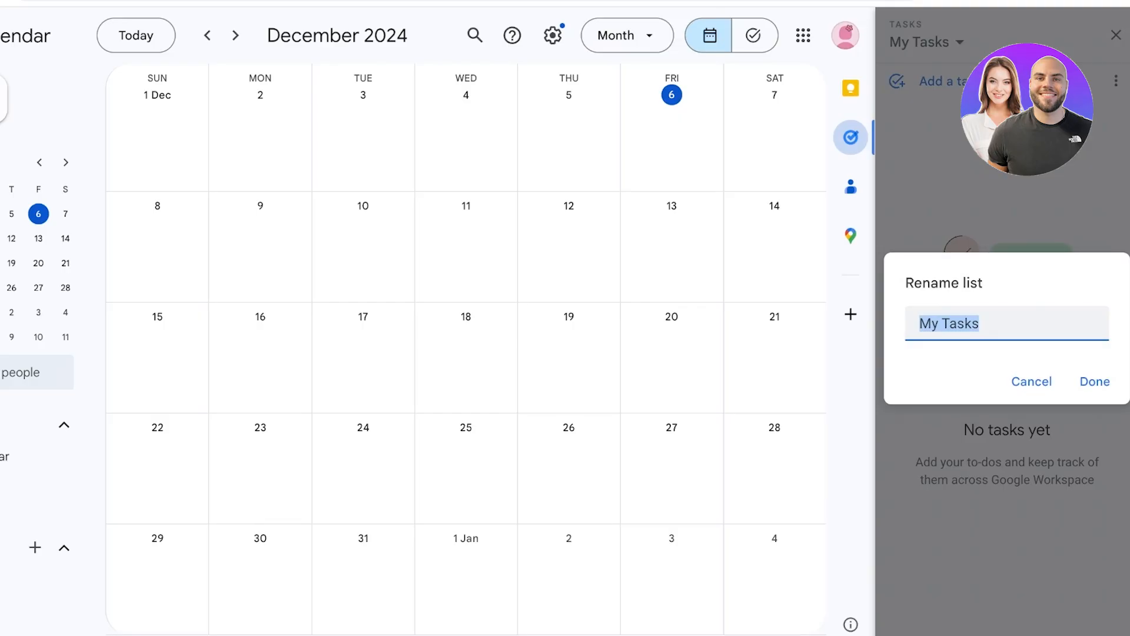
text(A)
key(BackSpace)
text(To )
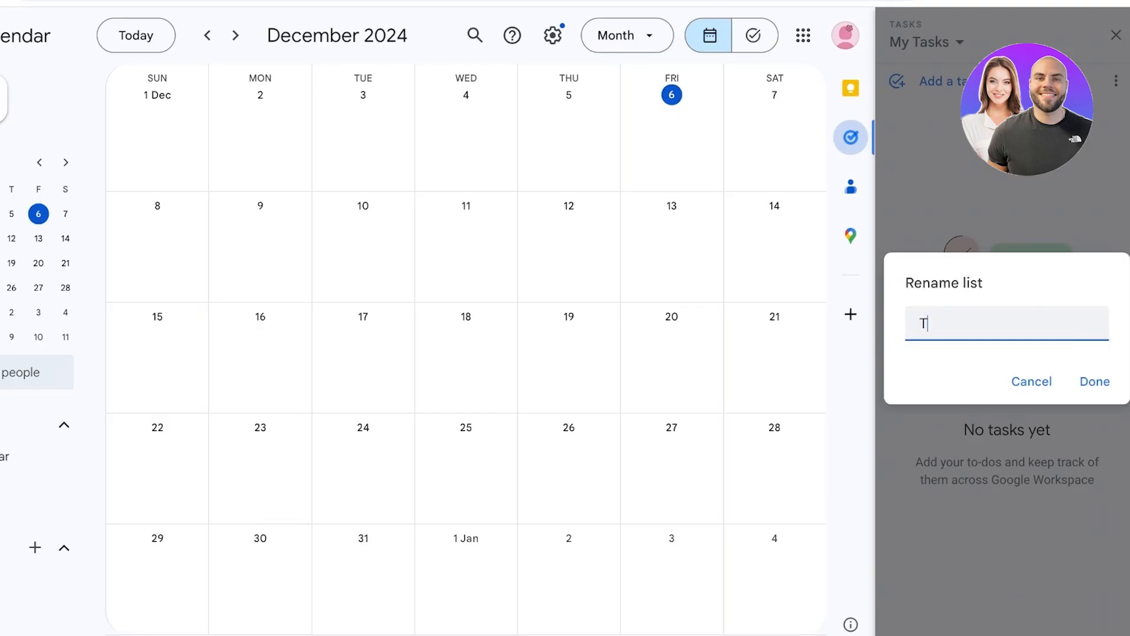
text(-D)
key(BackSpace)
key(BackSpace)
key(BackSpace)
text(-Do Li)
key(BackSpace)
key(BackSpace)
key(BackSpace)
key(Return)
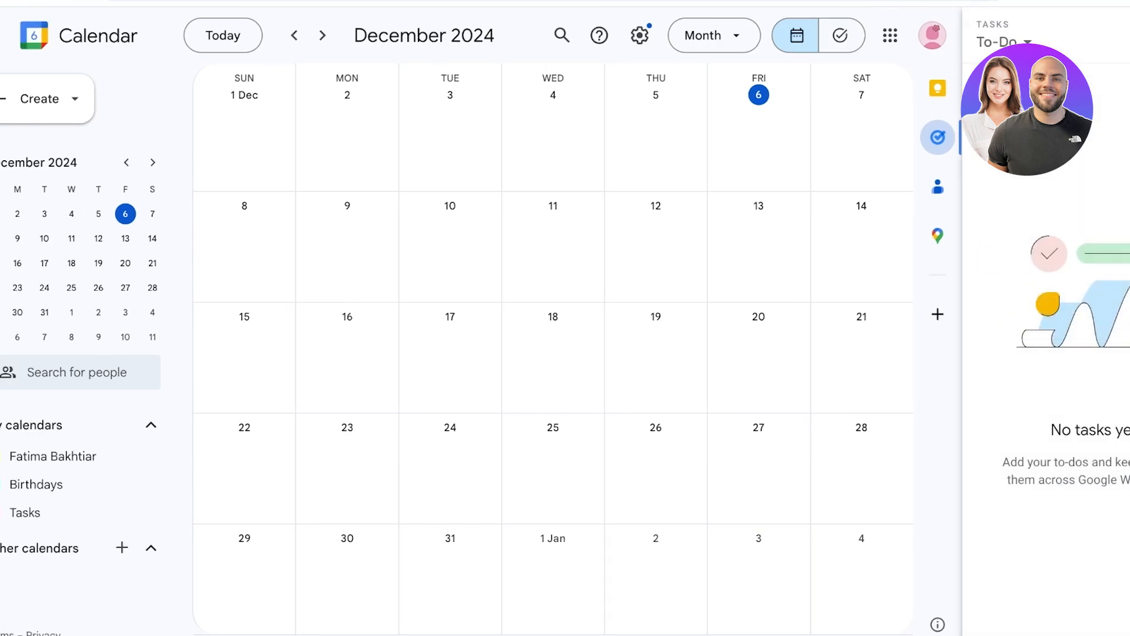
Return to the full tasks view and create a new list named "Urgent"
click(753, 35)
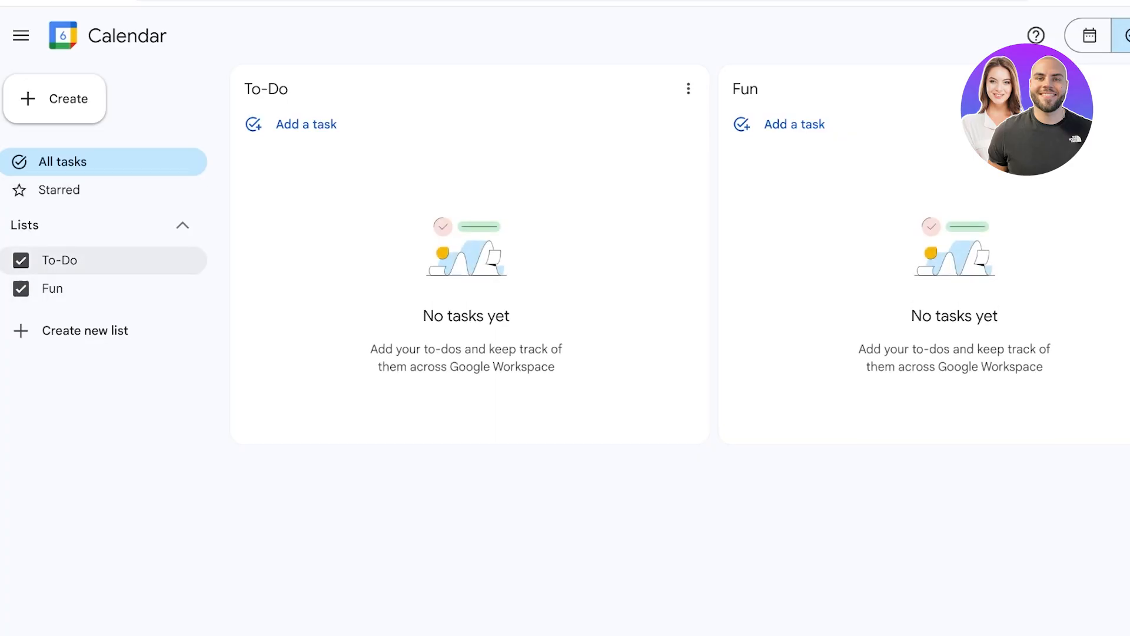
click(76, 330)
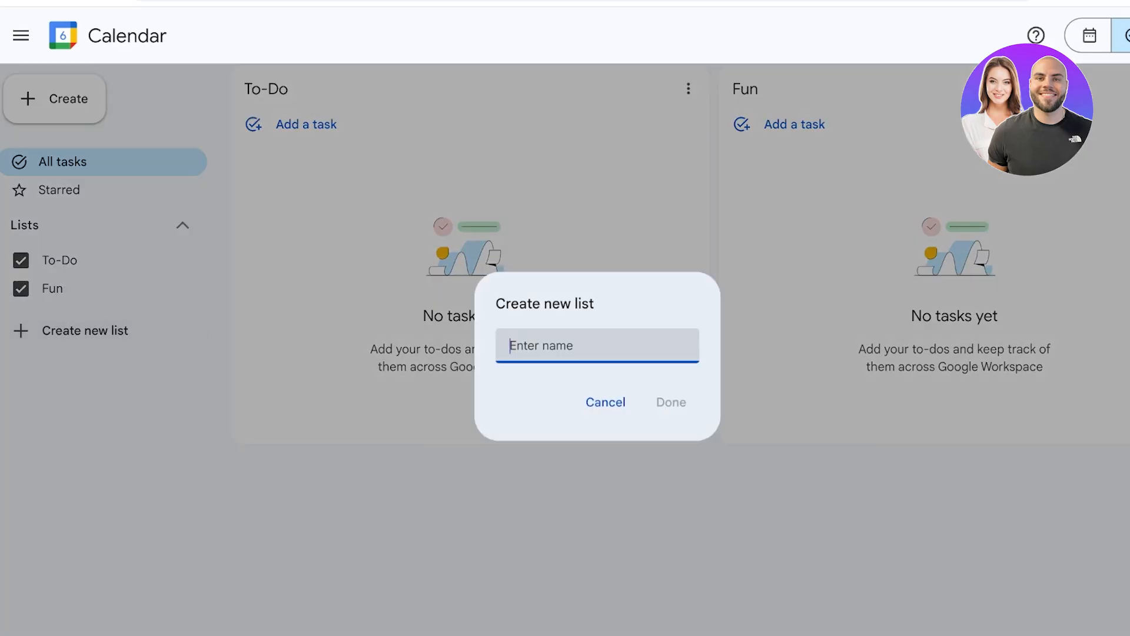
text(Urgent)
key(Return)
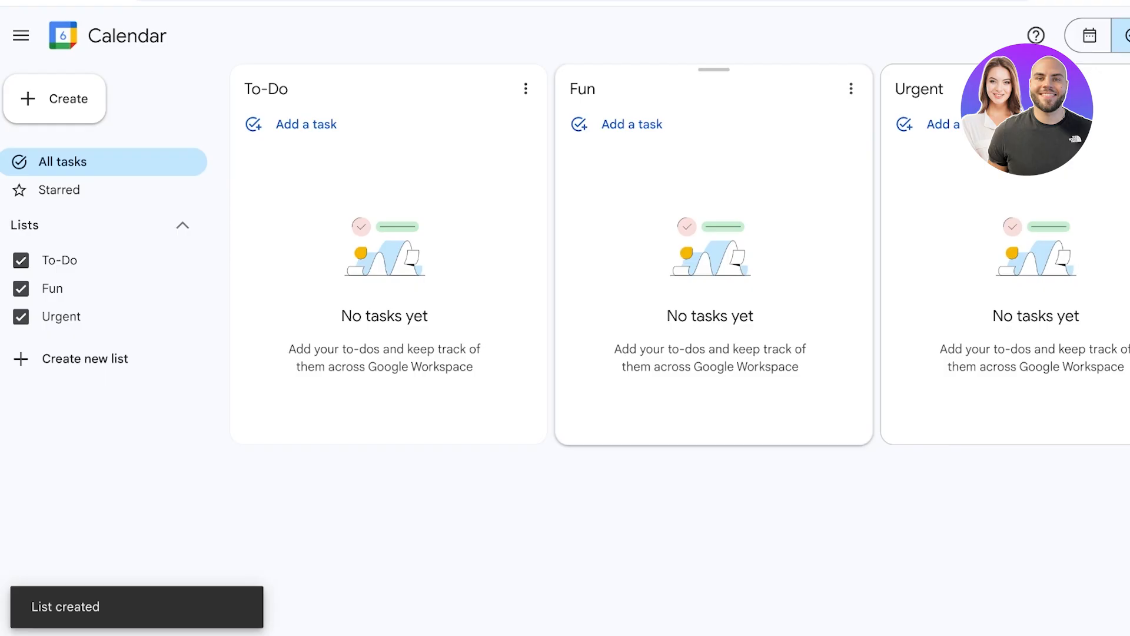
Create another task list named "Important"
click(86, 359)
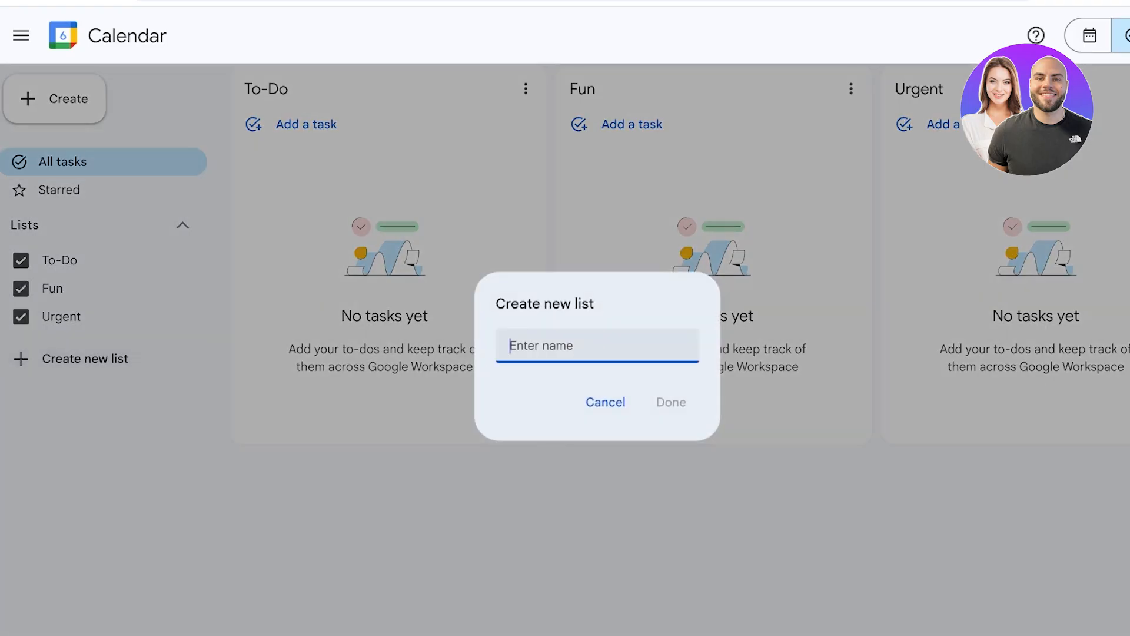
text(A)
key(BackSpace)
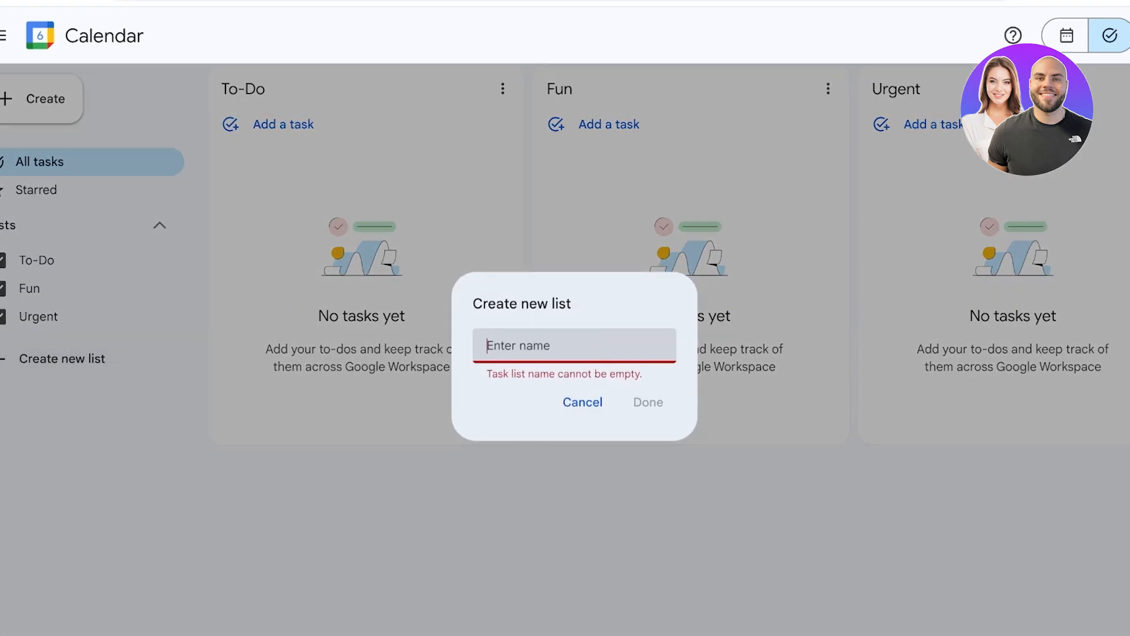
text(Important)
key(Return)
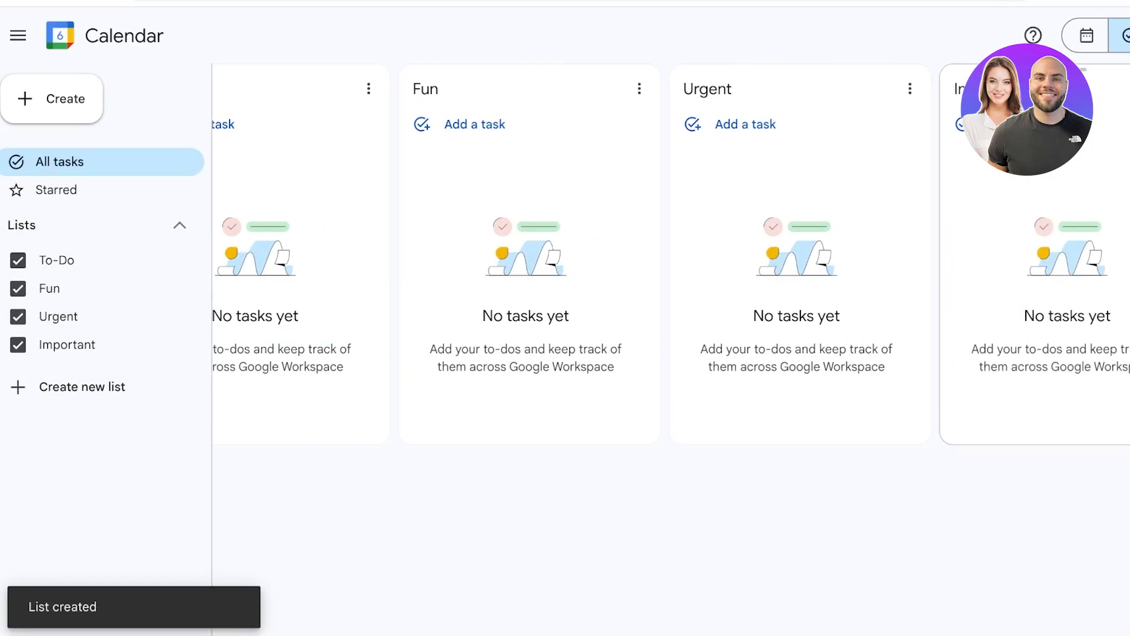
scroll(671, 255, left, 2)
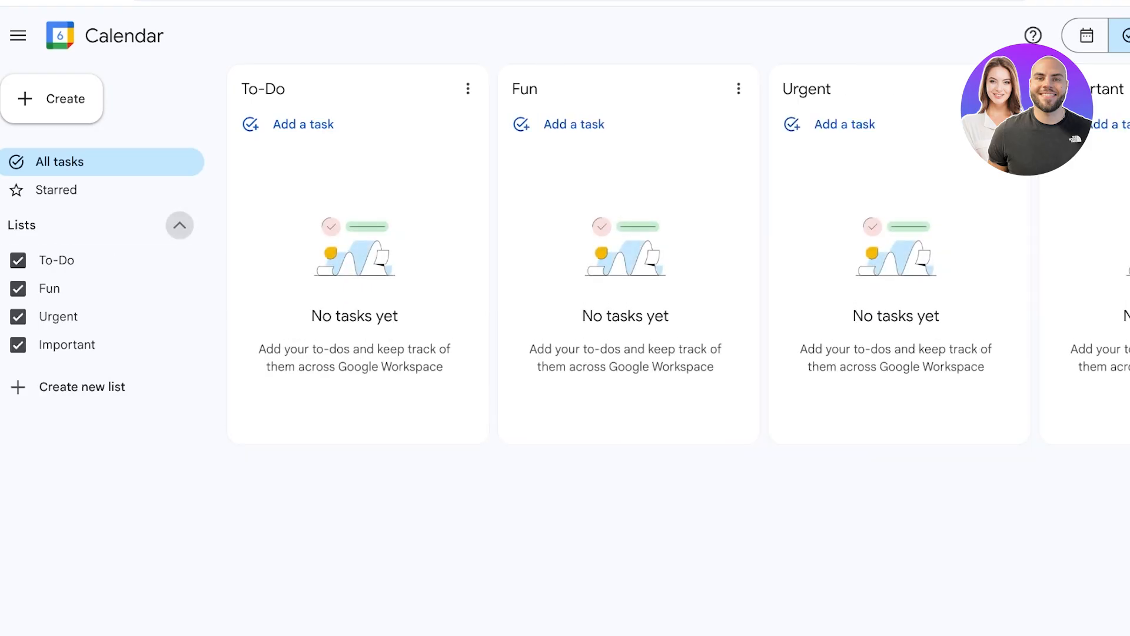
click(468, 89)
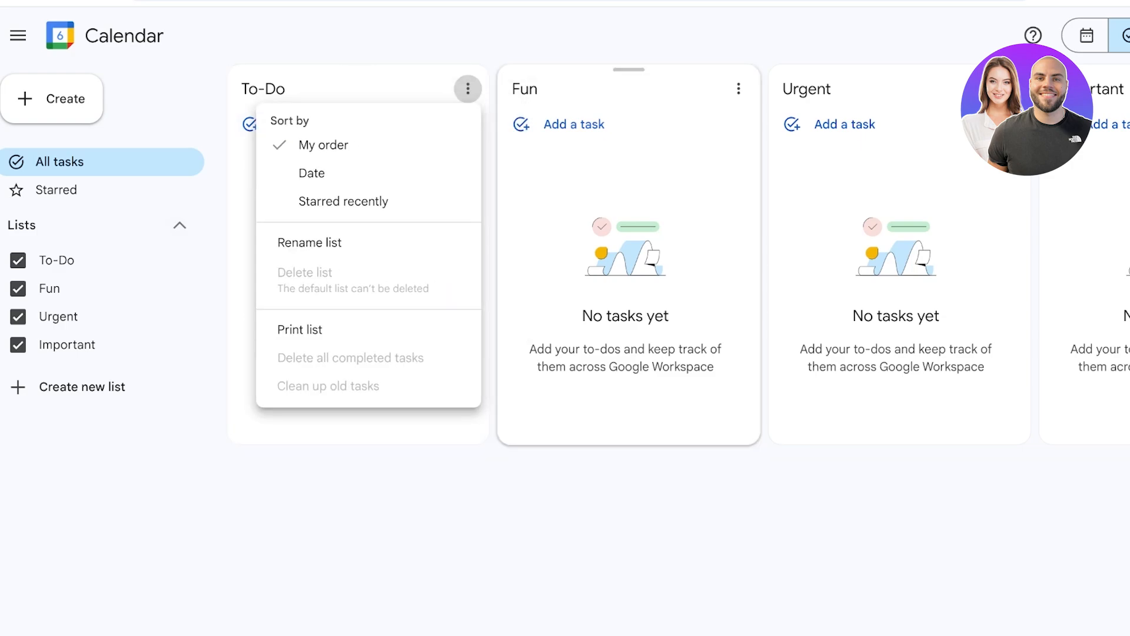
click(627, 177)
click(739, 89)
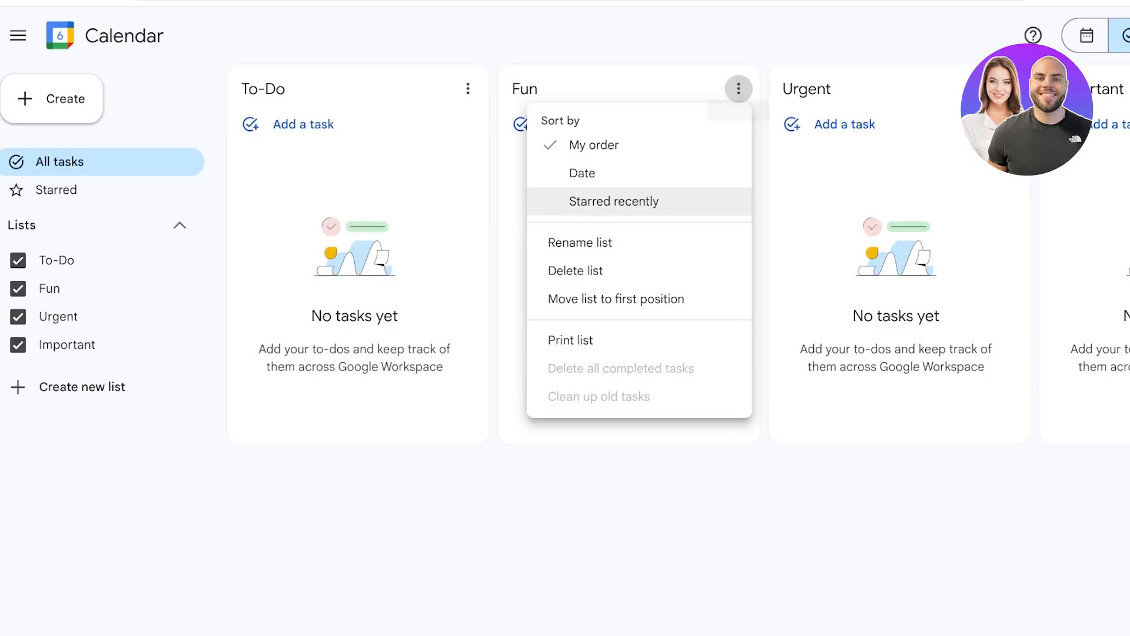
click(581, 242)
click(506, 346)
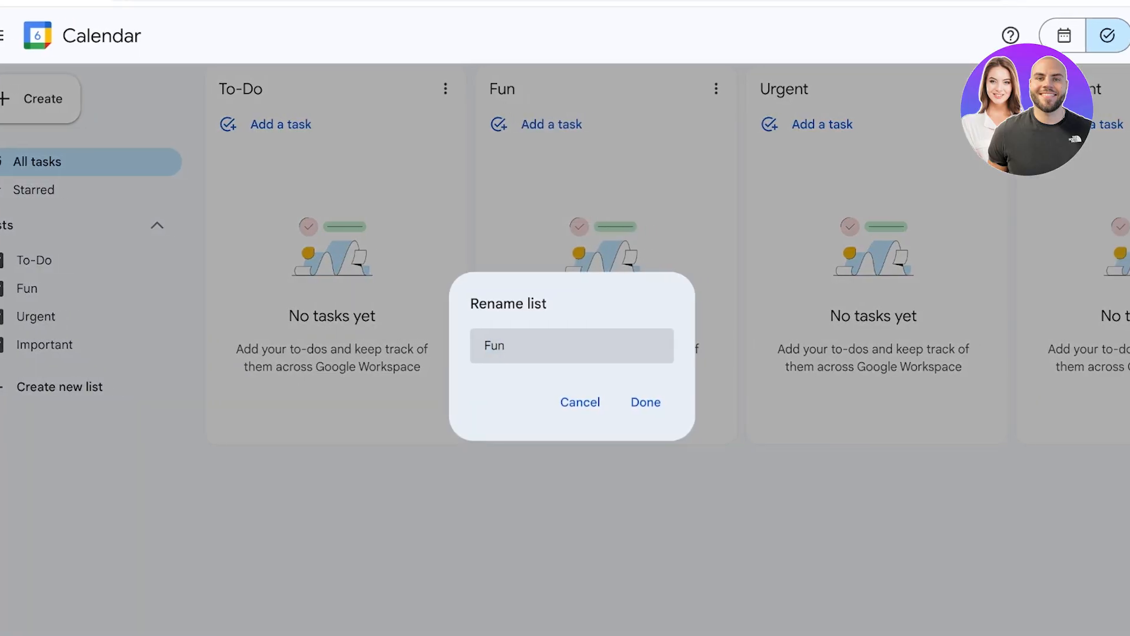
click(506, 346)
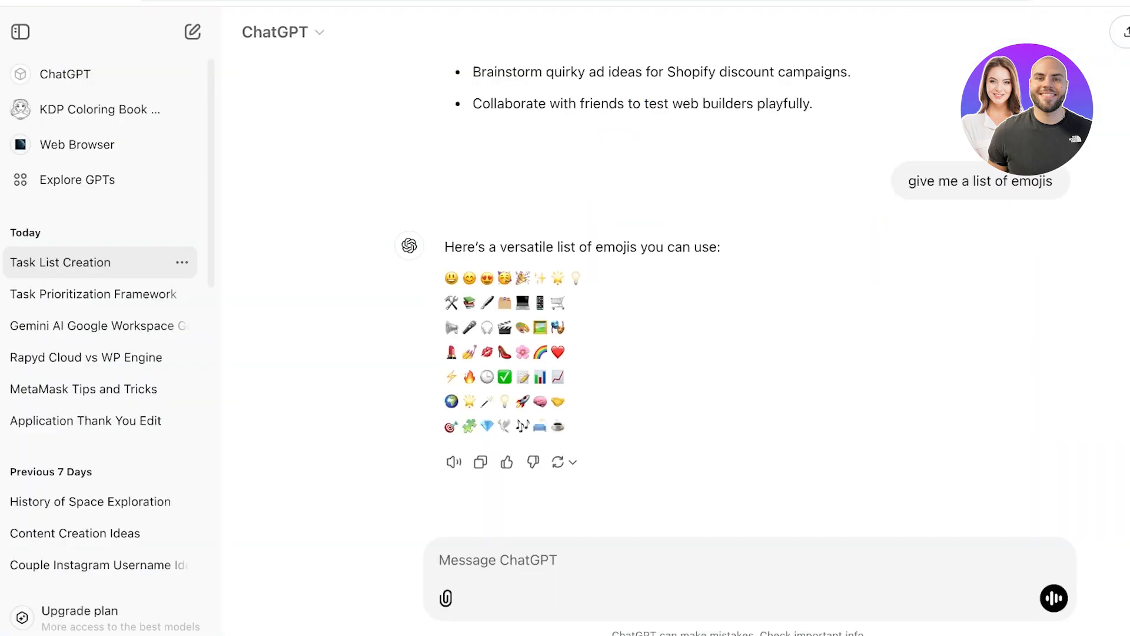
Copy the 🎉 emoji from the ChatGPT emoji list and rename the Fun list in Google Calendar as "🎉Fun"
drag(512, 279, 529, 279)
key(ctrl+c)
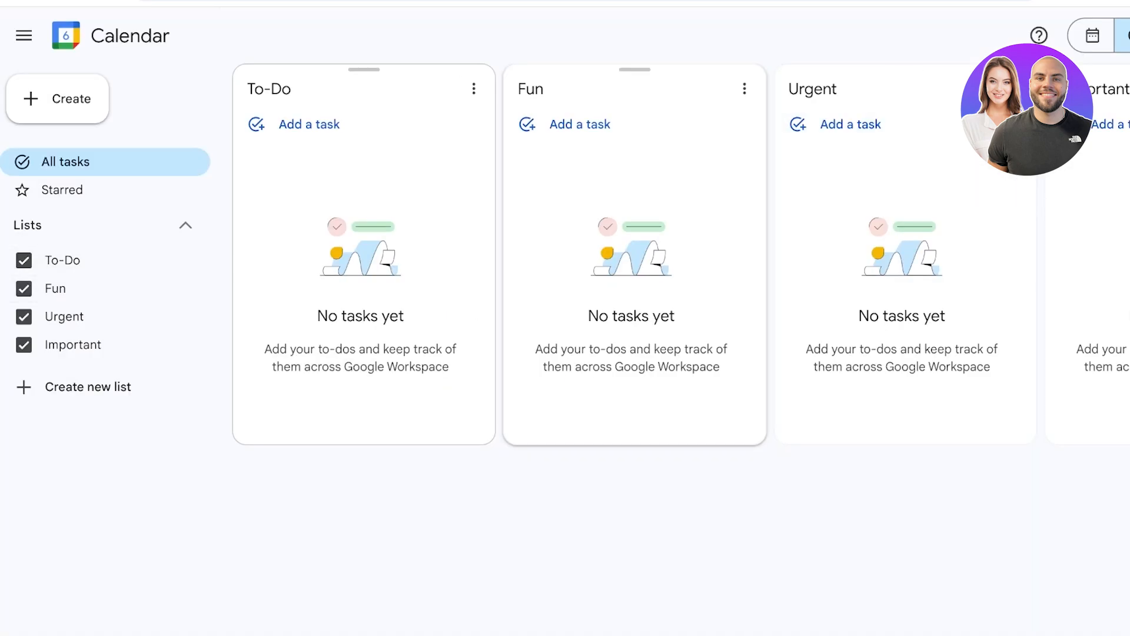
click(744, 89)
click(588, 242)
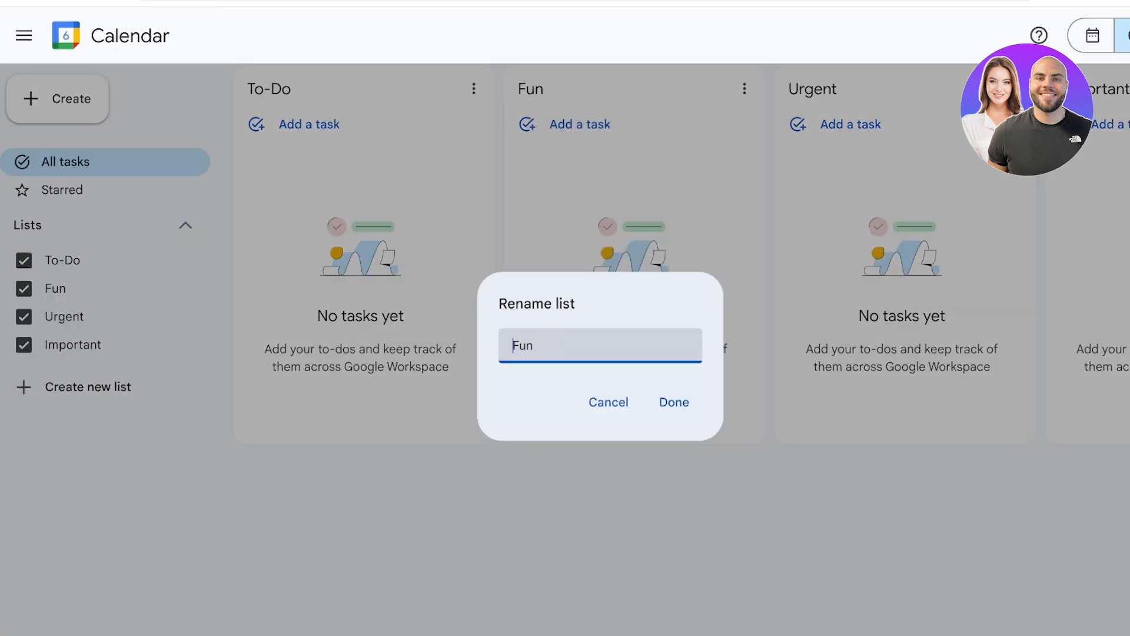
key(ctrl+v)
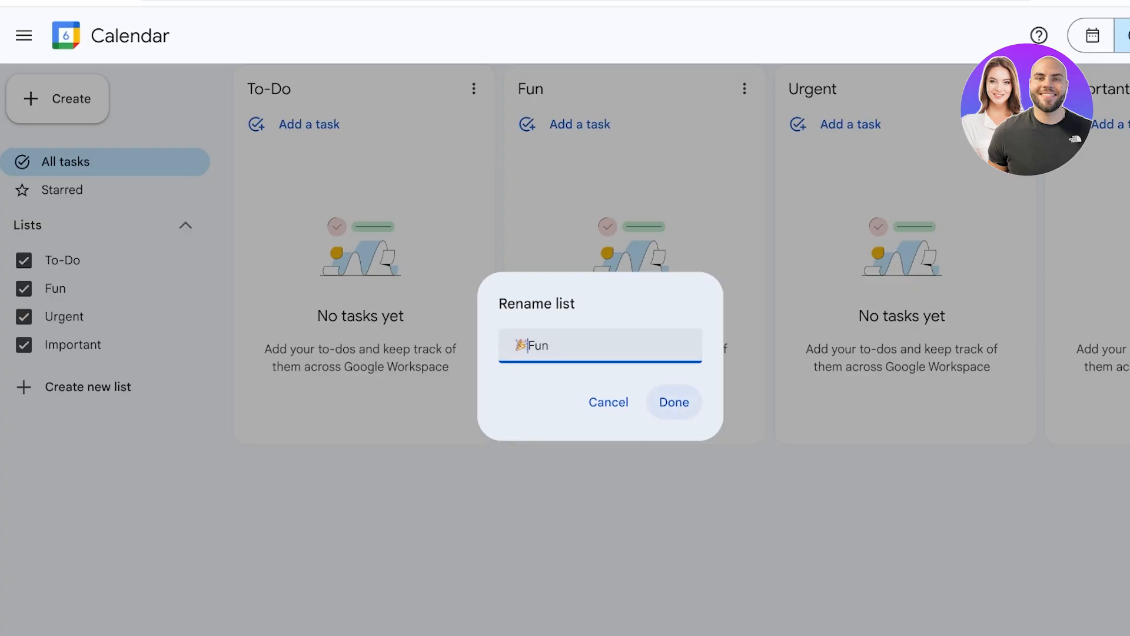
click(674, 402)
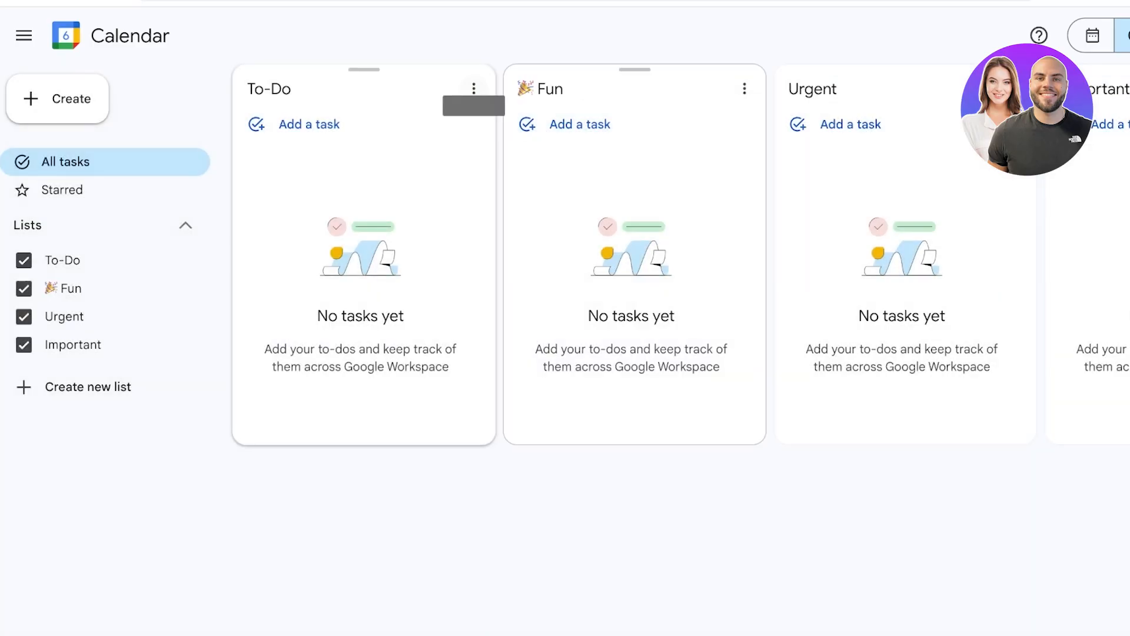
Copy the ✅ emoji from the ChatGPT emoji list and rename the To-Do list in Google Calendar as "✅To-Do"
key(ctrl+Tab)
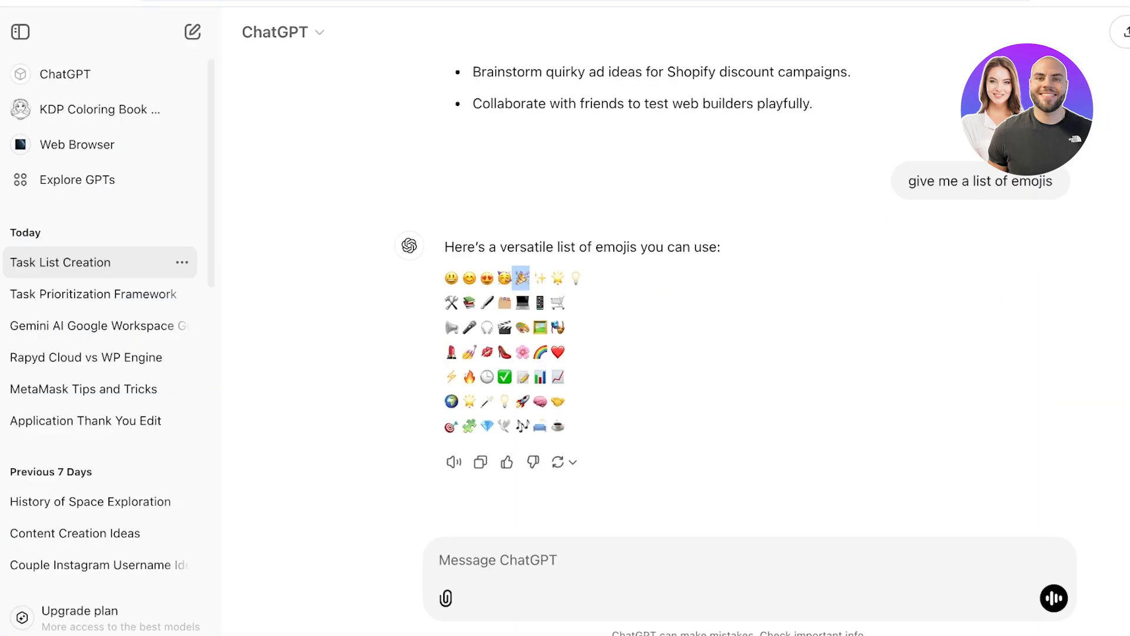
drag(499, 377, 511, 377)
key(ctrl+c)
key(ctrl+shift+Tab)
click(474, 89)
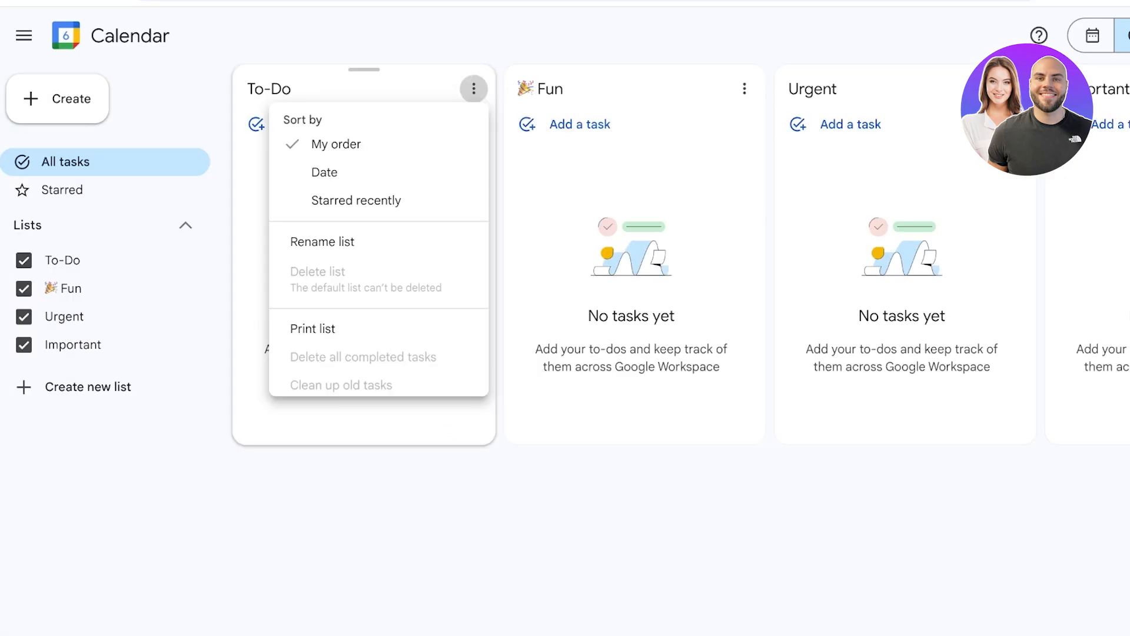
click(316, 243)
click(514, 345)
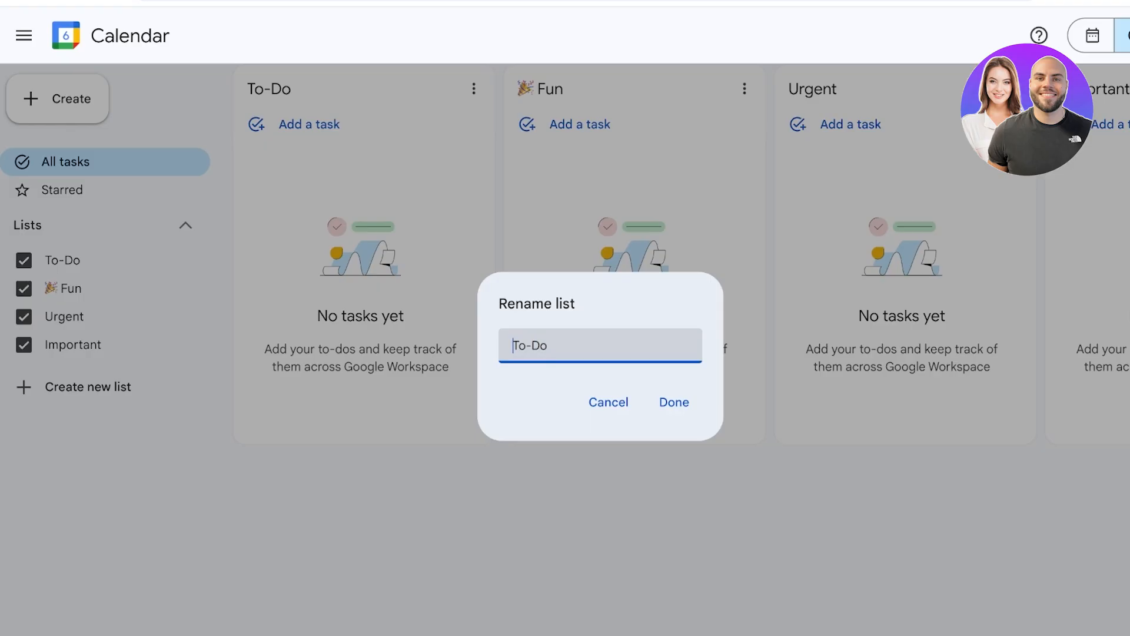
key(ctrl+v)
click(675, 403)
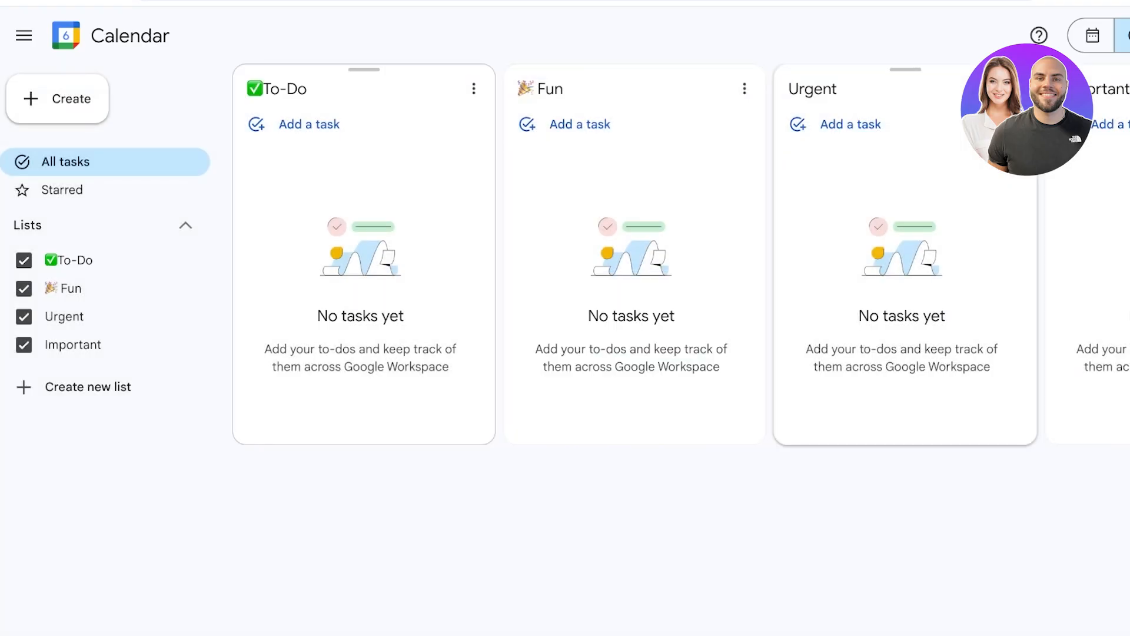
Switch to ChatGPT and submit the request "show me some emojjis that represent urgent"
click(1016, 89)
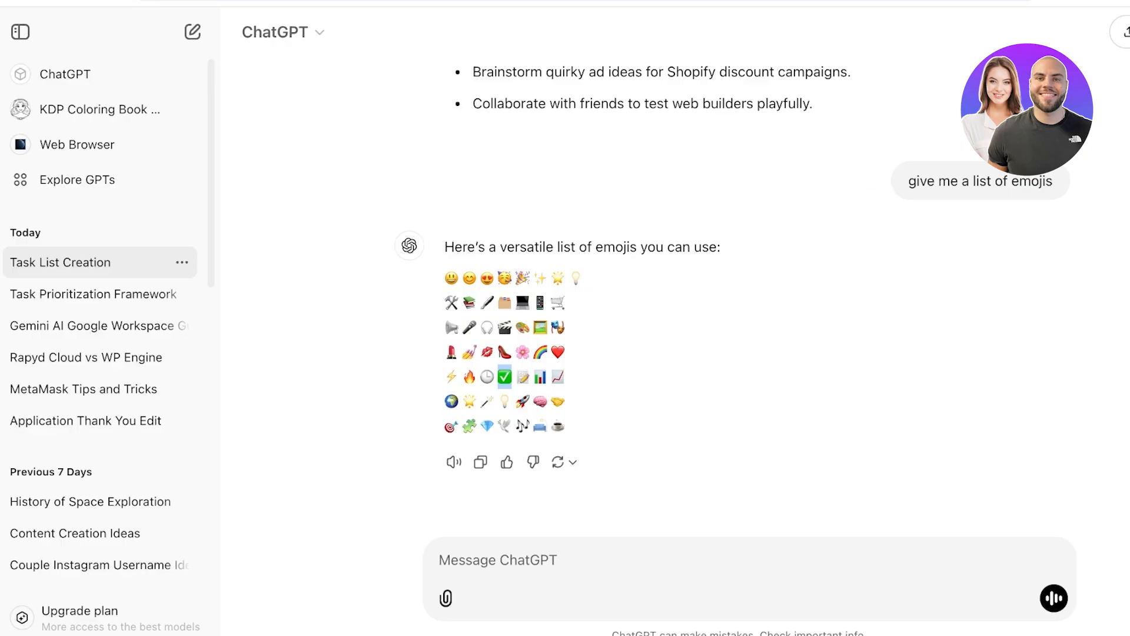
click(500, 560)
text(s)
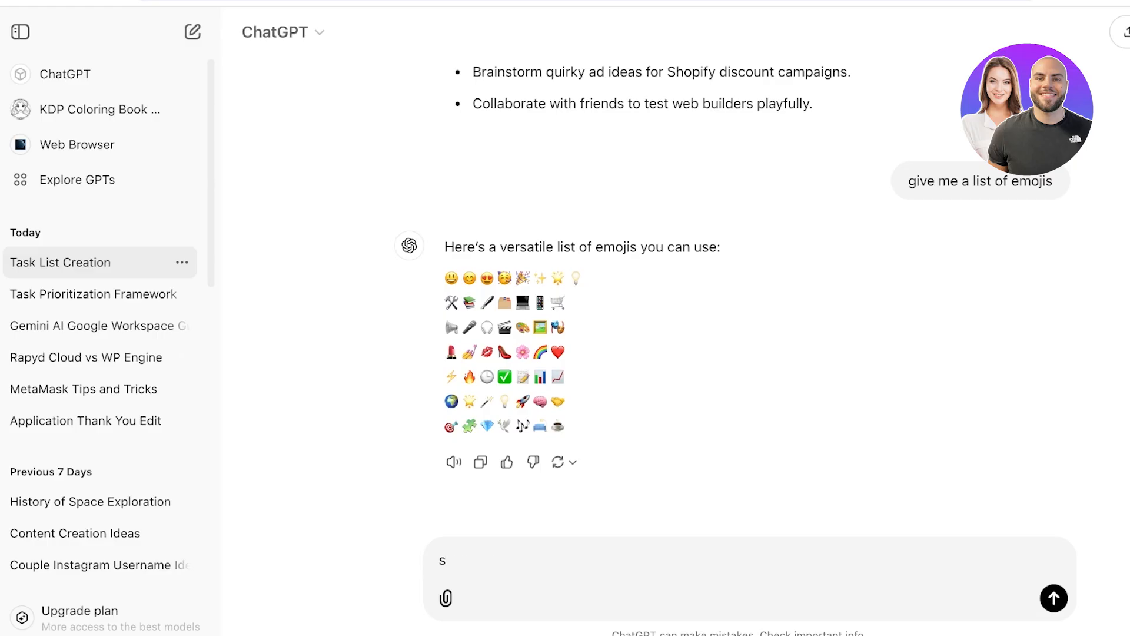
text(how me some emojjis the)
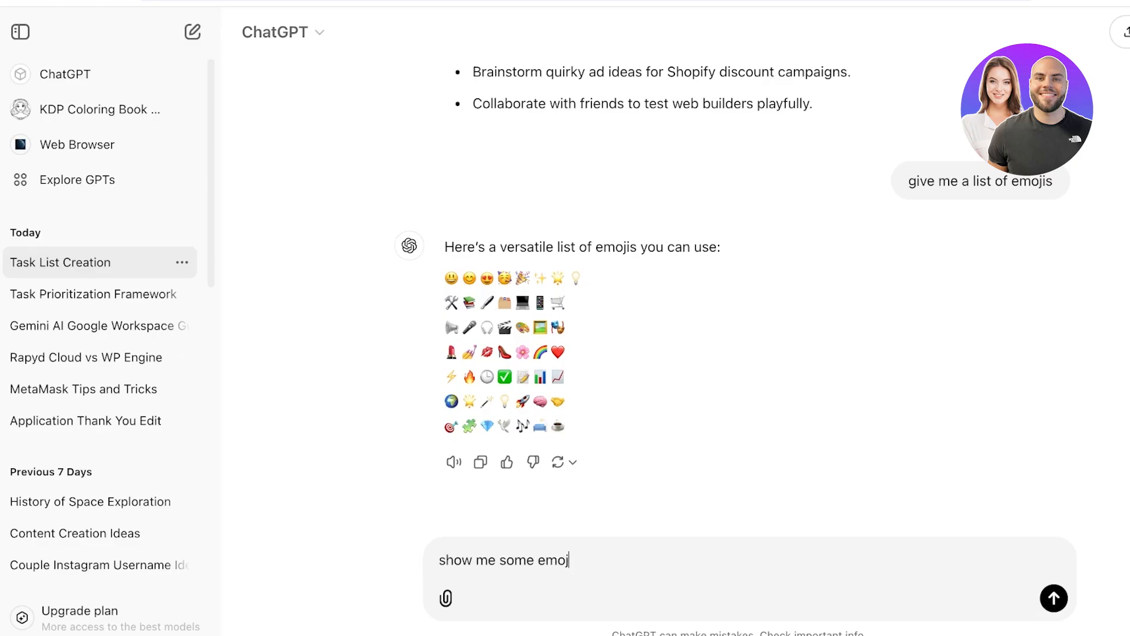
key(BackSpace)
text(at represent ru)
key(BackSpace)
key(BackSpace)
text(urgent)
key(Return)
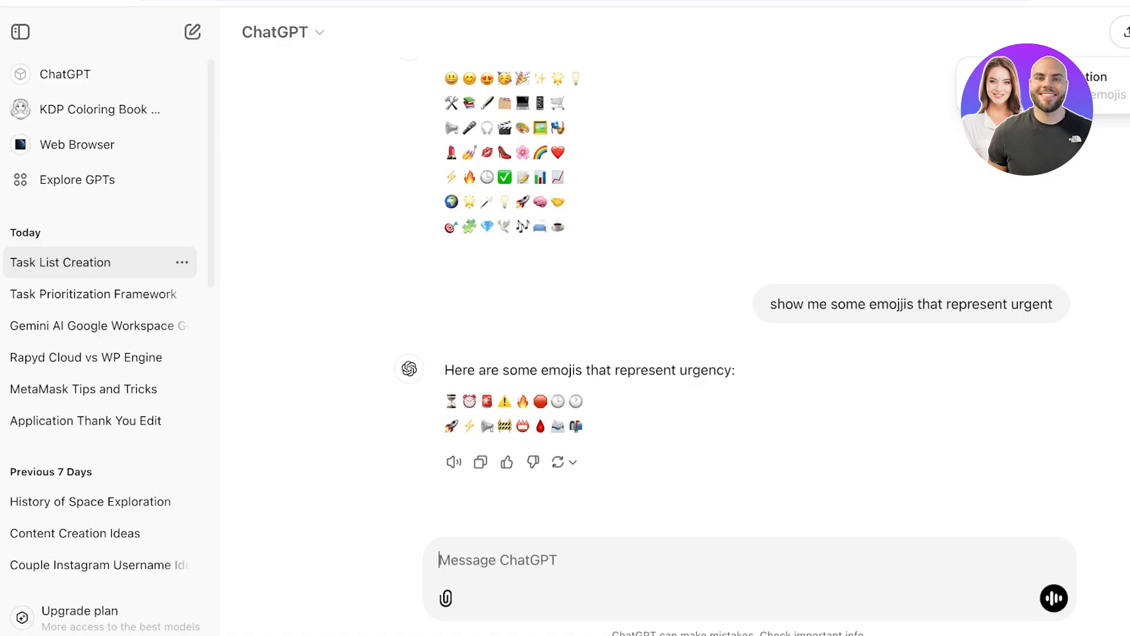
Copy the ⏳ emoji from ChatGPT's urgency suggestions and rename the Urgent list in Google Calendar as "⏳Urgent"
drag(445, 402, 459, 402)
key(super+c)
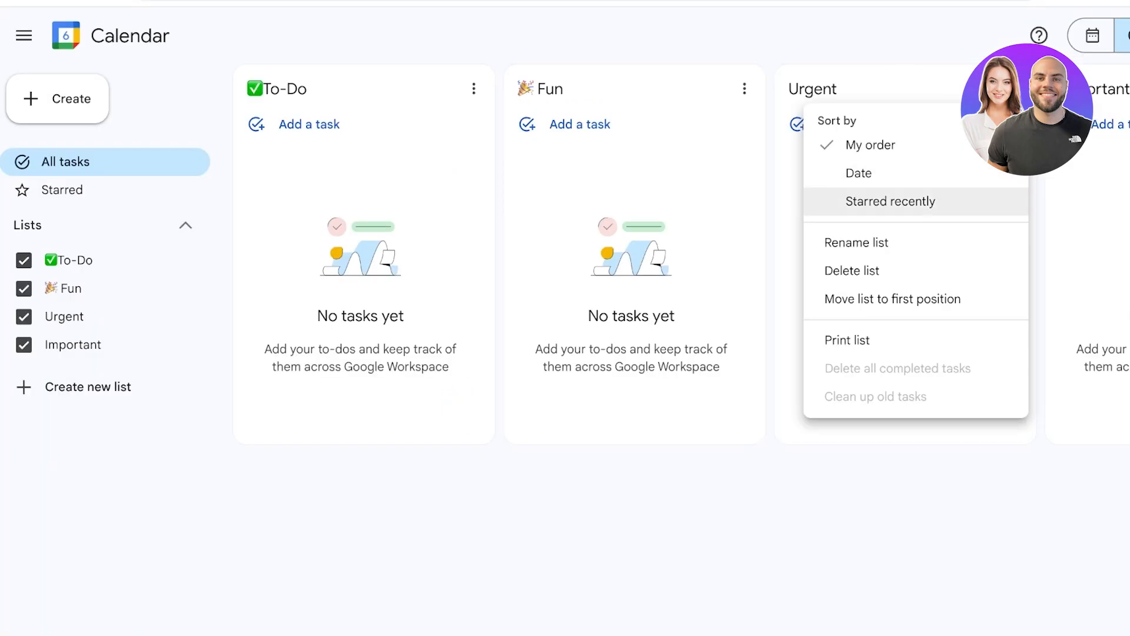
click(890, 242)
click(522, 345)
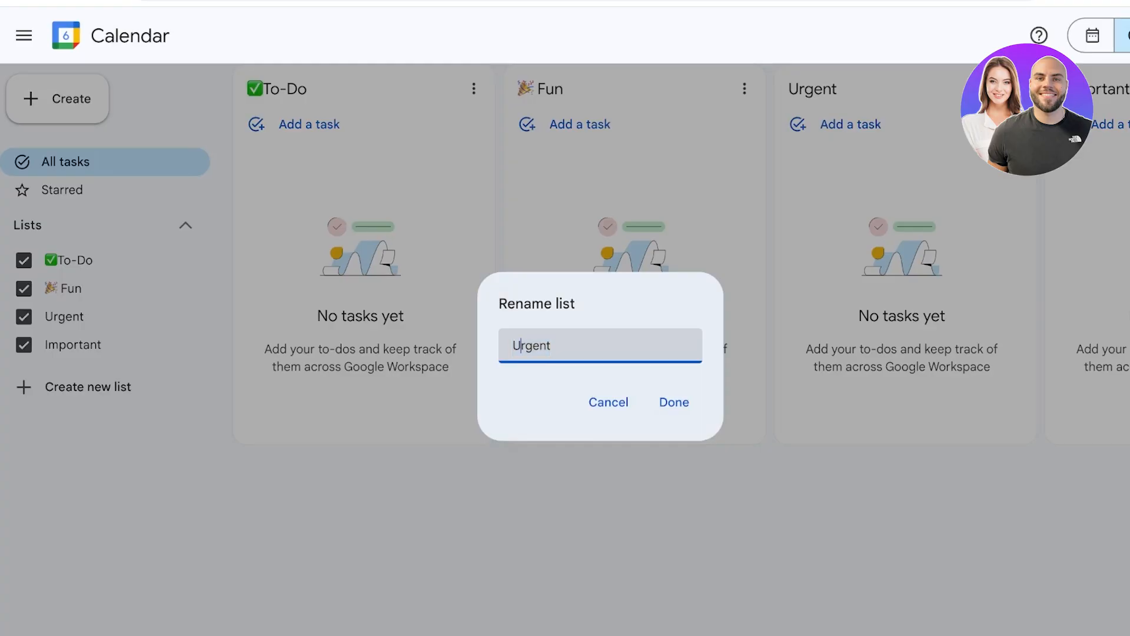
key(Left)
key(super+v)
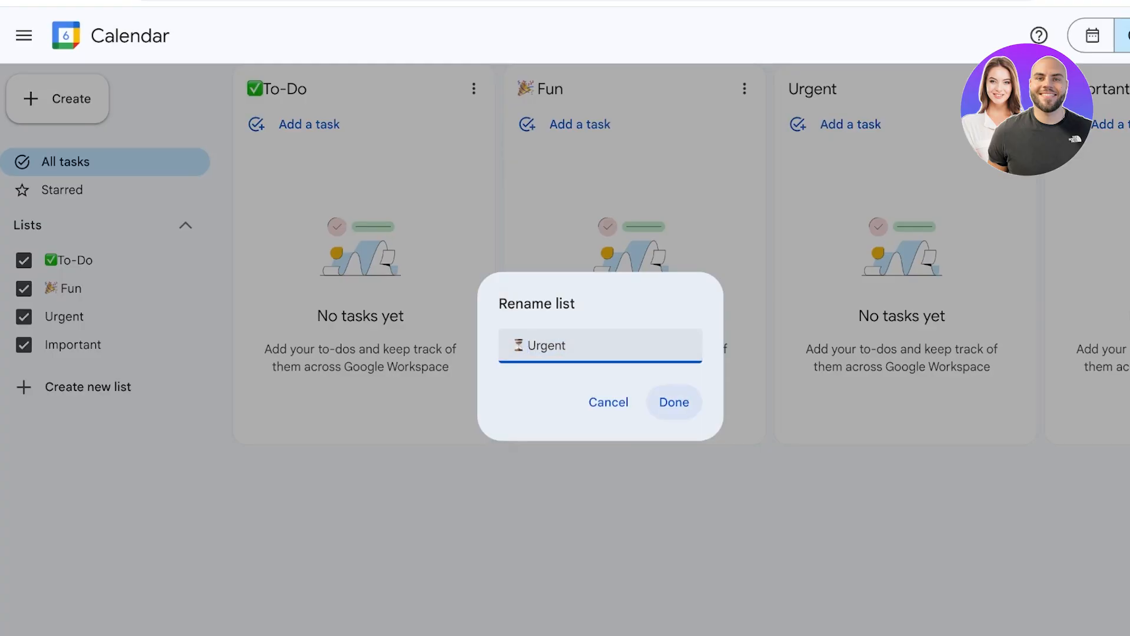
click(675, 402)
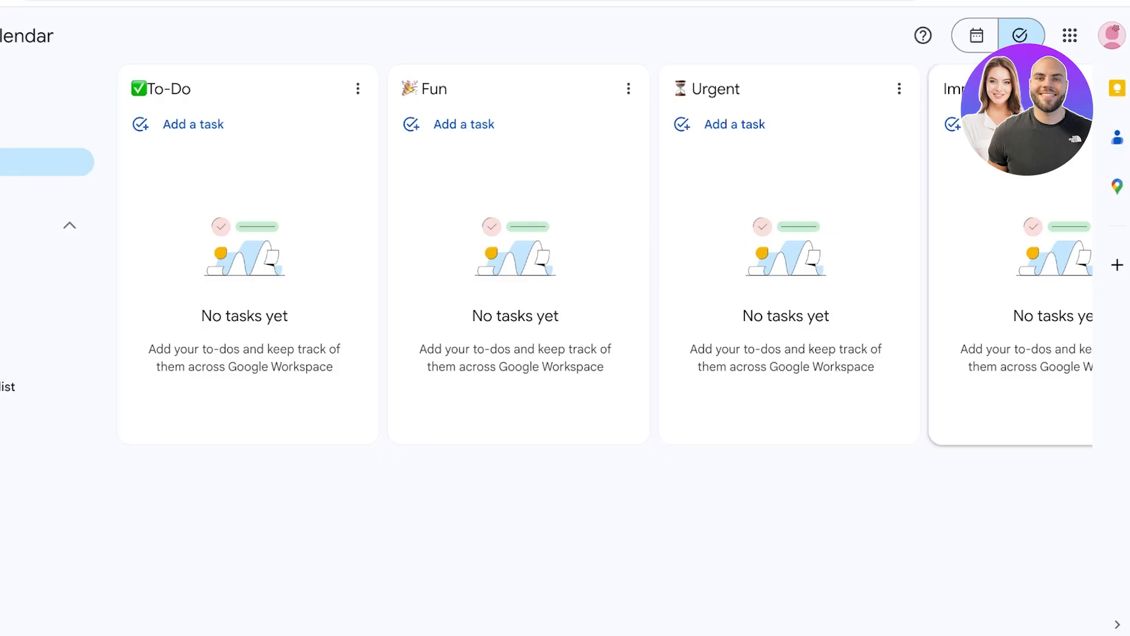
Move the Important list ahead of Urgent and rename it "🎯Important" with the emoji copied from ChatGPT
drag(1061, 70, 789, 70)
click(899, 88)
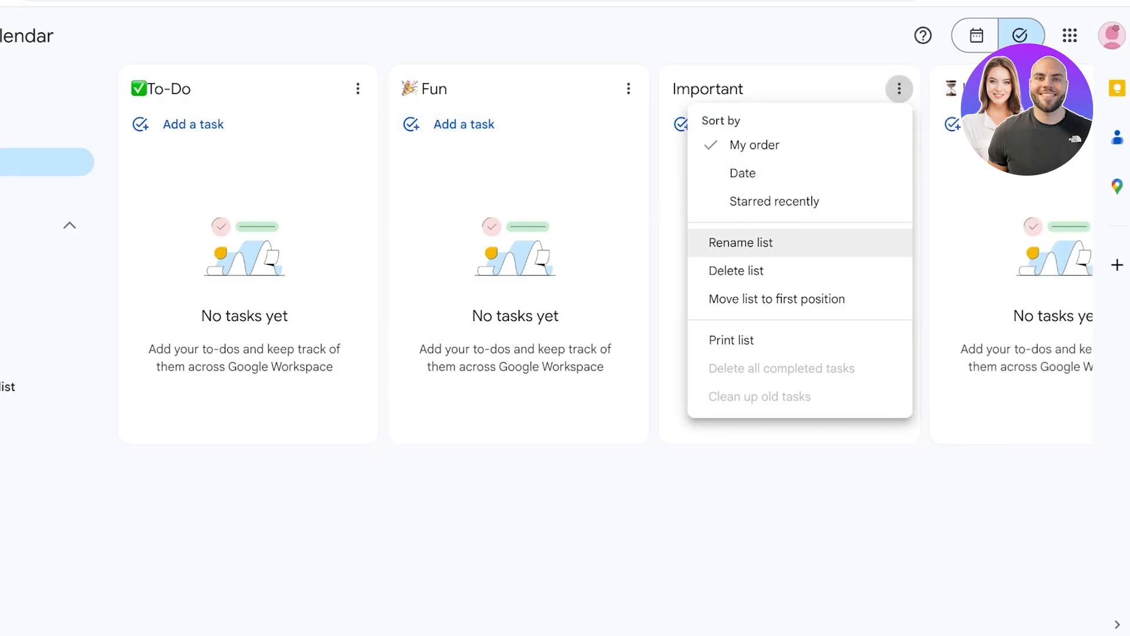
click(739, 242)
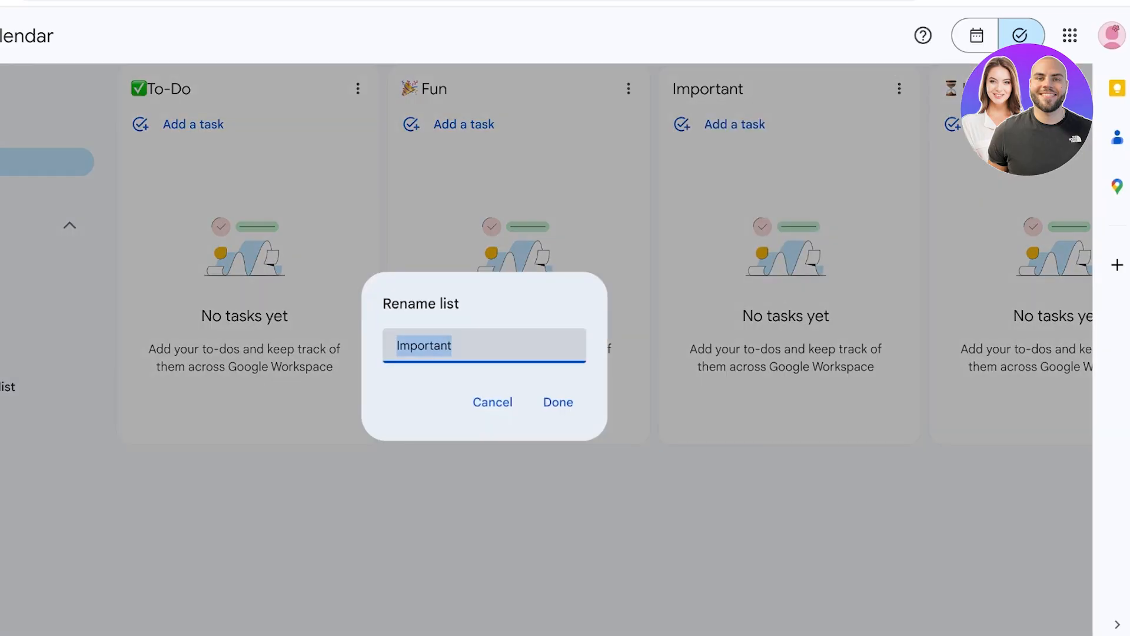
click(396, 346)
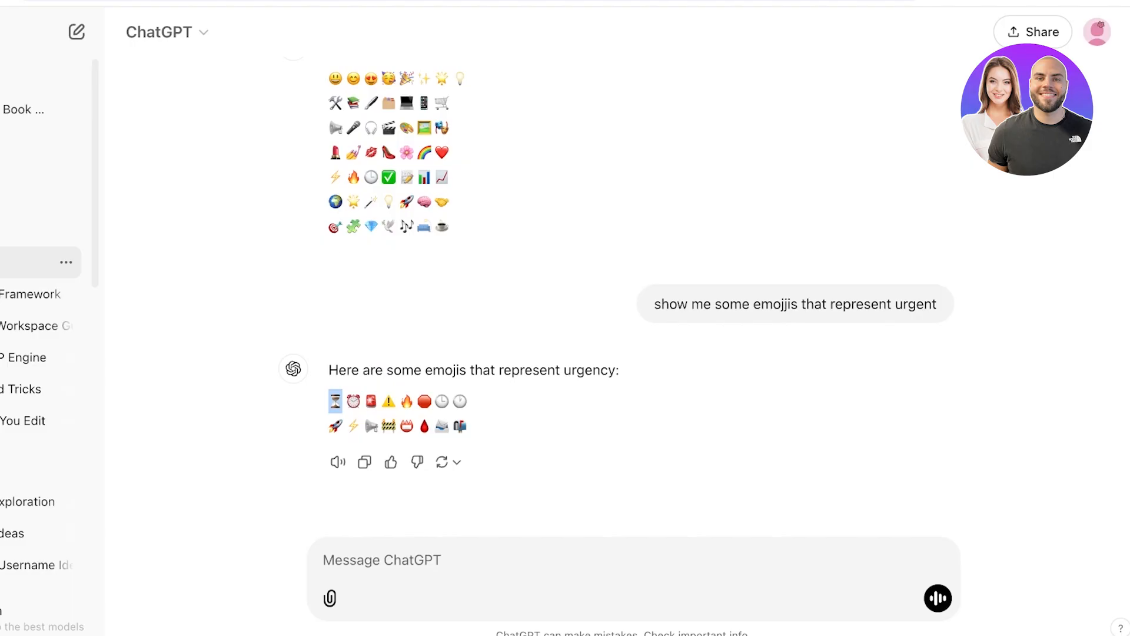
scroll(623, 271, up, 1)
drag(346, 235, 329, 234)
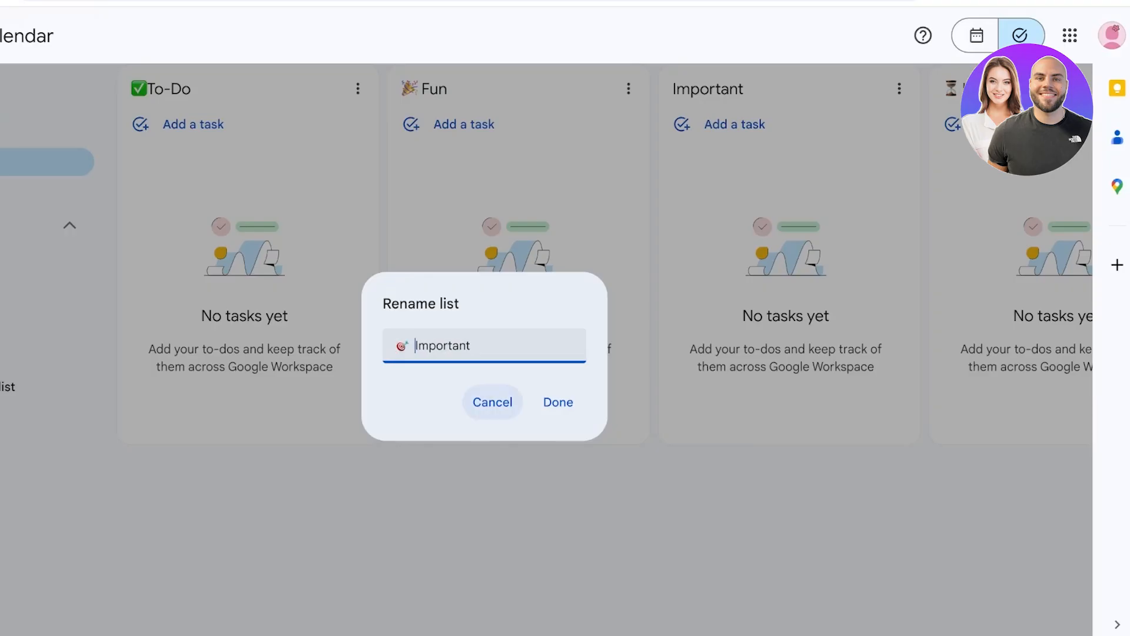
click(558, 403)
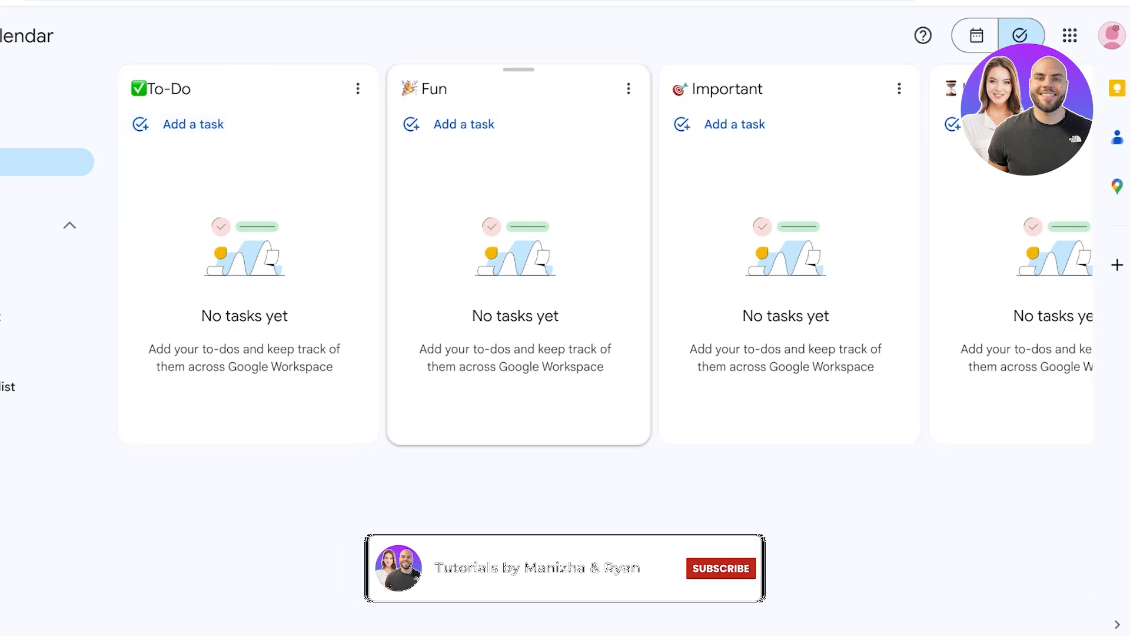
Rearrange the task lists into the order To-Do, Important, Urgent, Fun
drag(518, 70, 932, 125)
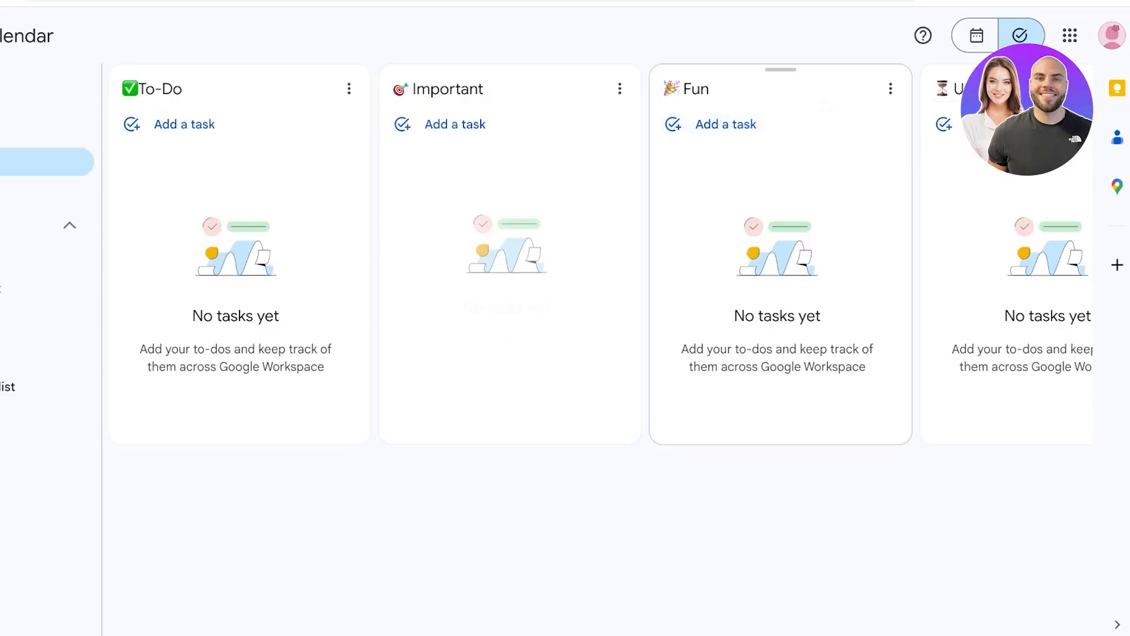
drag(1048, 70, 429, 114)
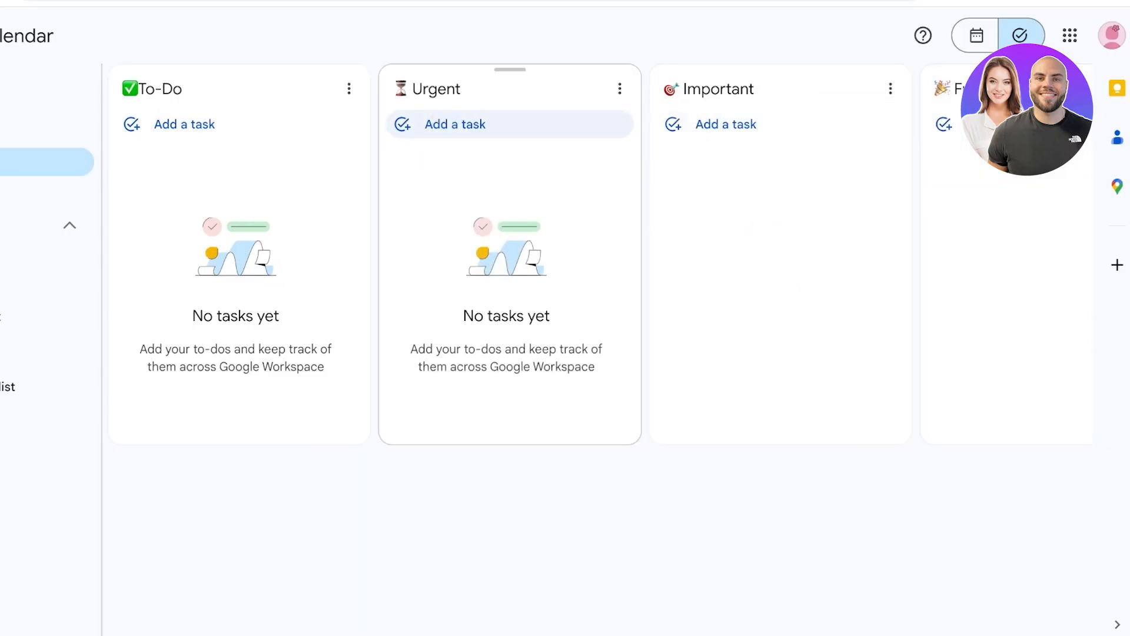
drag(781, 70, 445, 109)
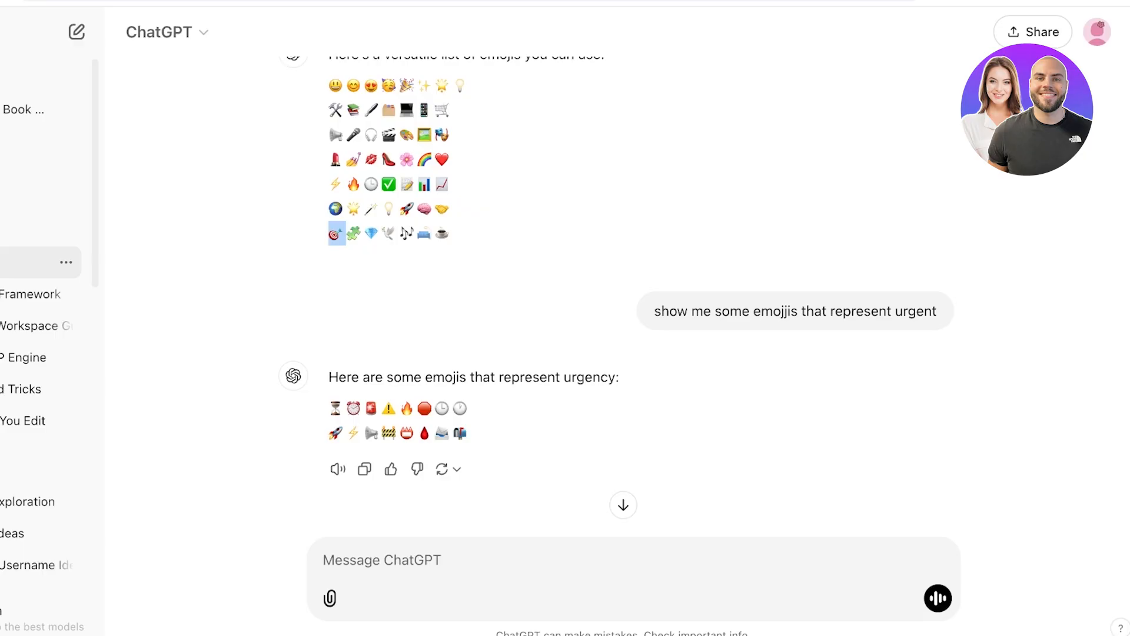
Copy the four To-Do items from the ChatGPT answer and paste them as tasks into the To-Do list in Google Calendar
scroll(530, 248, up, 15)
scroll(530, 248, down, 5)
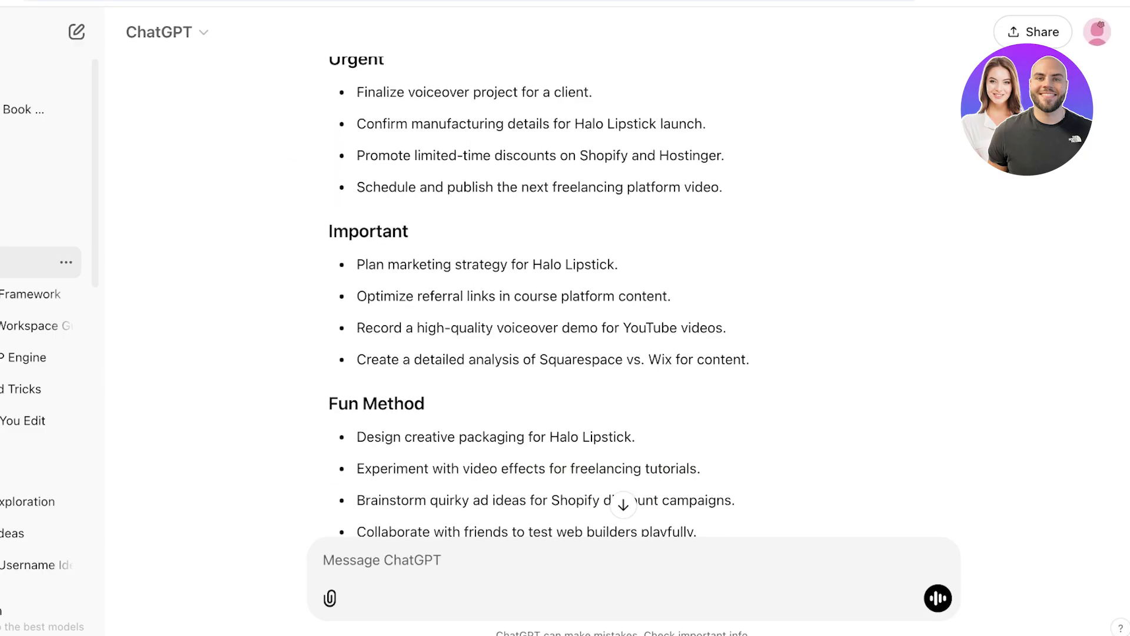
scroll(530, 247, up, 3)
scroll(530, 294, up, 1)
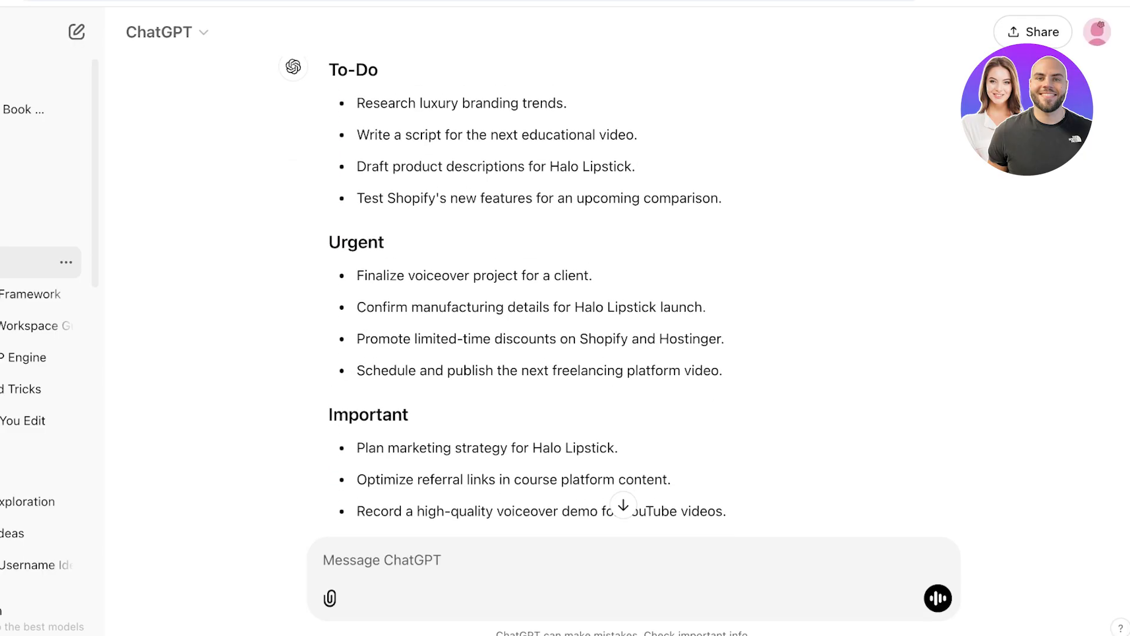
drag(357, 103, 723, 199)
key(ctrl+c)
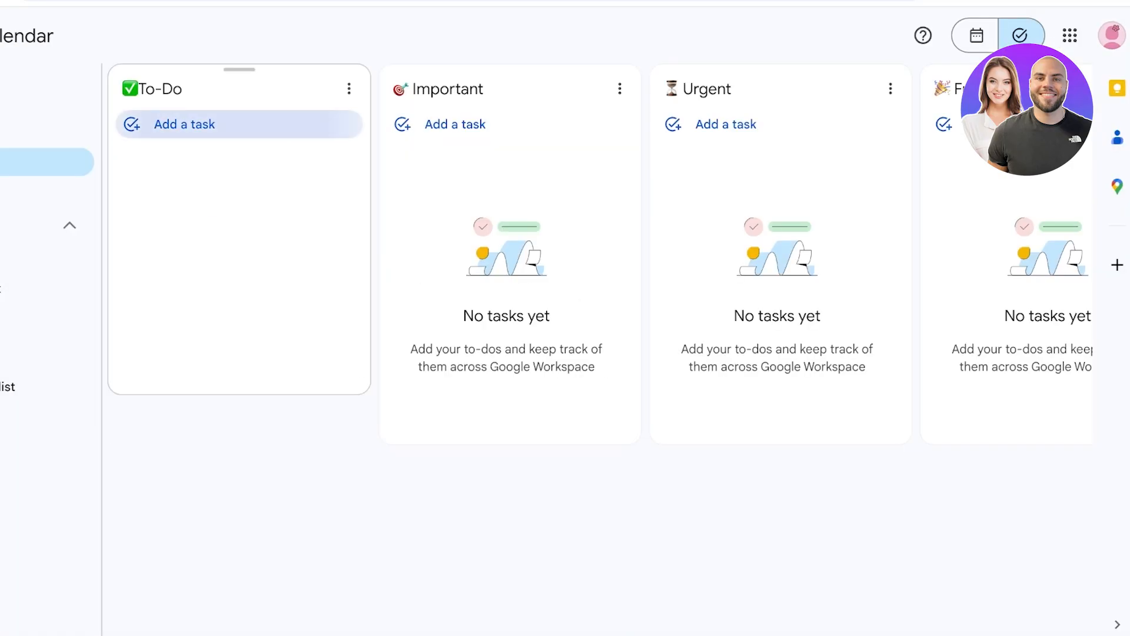
click(184, 124)
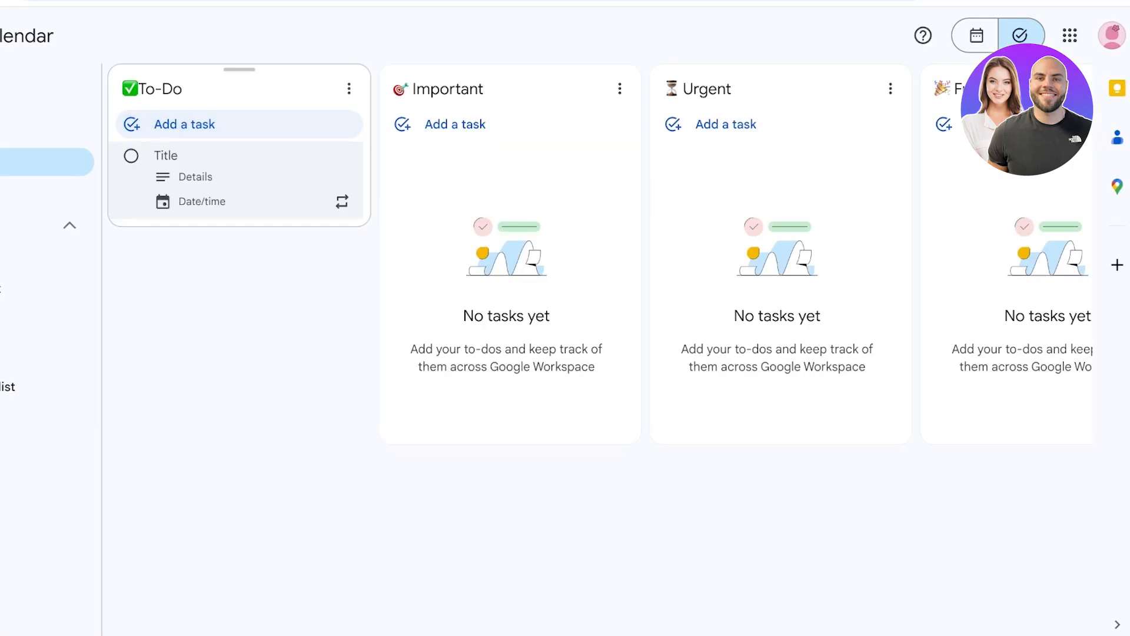
key(ctrl+v)
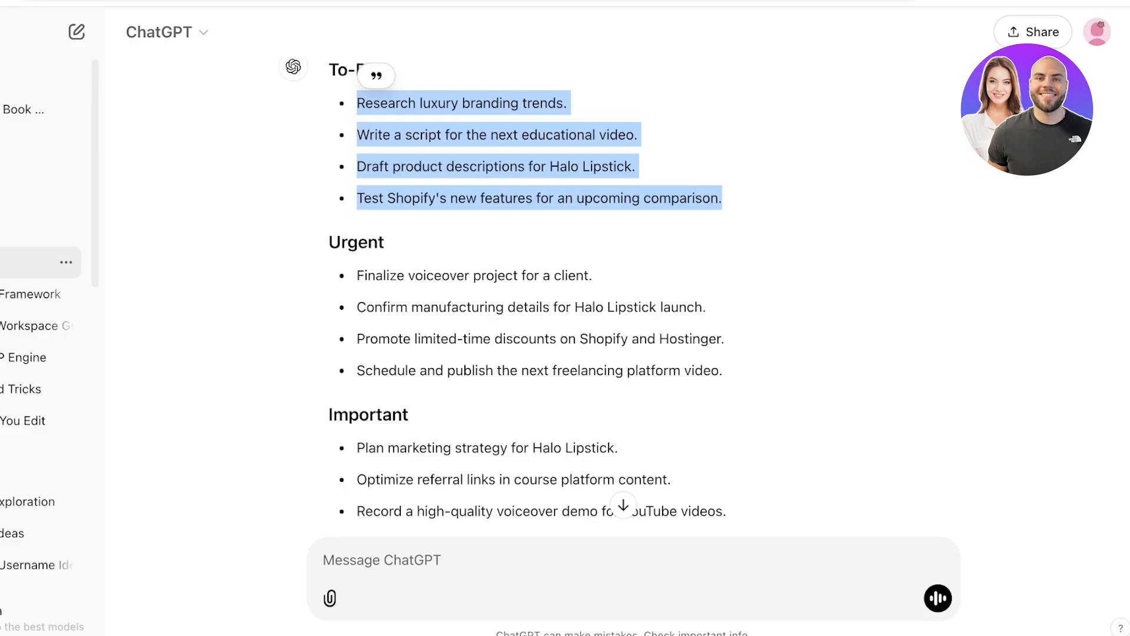
Copy ChatGPT's four Urgent items into the Urgent list and its four Important items into the Important list
drag(357, 275, 724, 371)
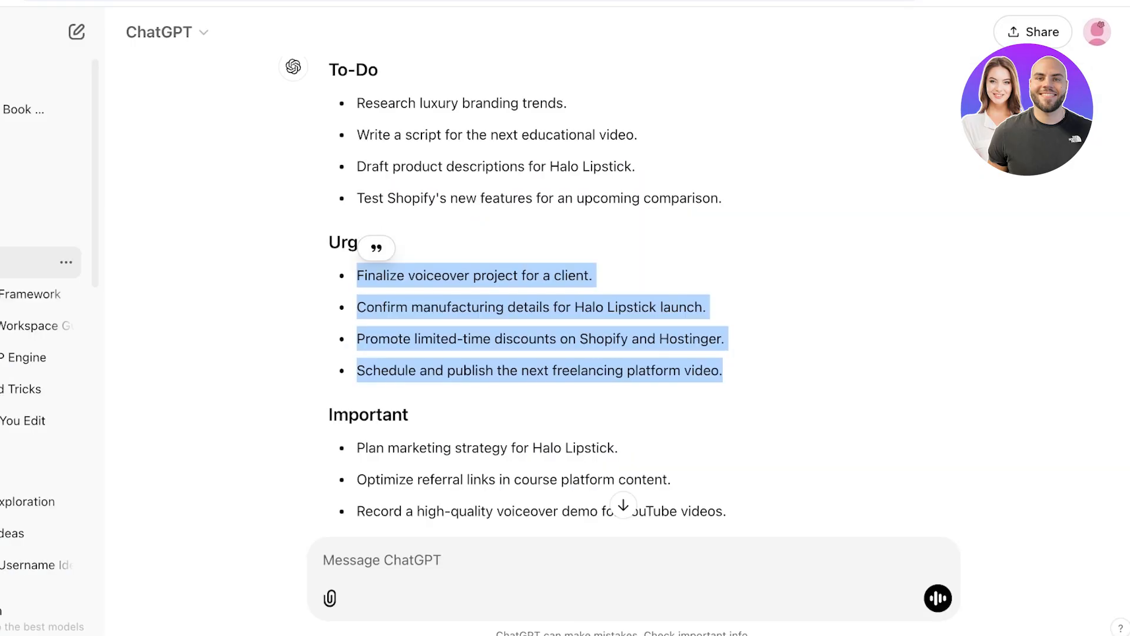
scroll(624, 295, down, 3)
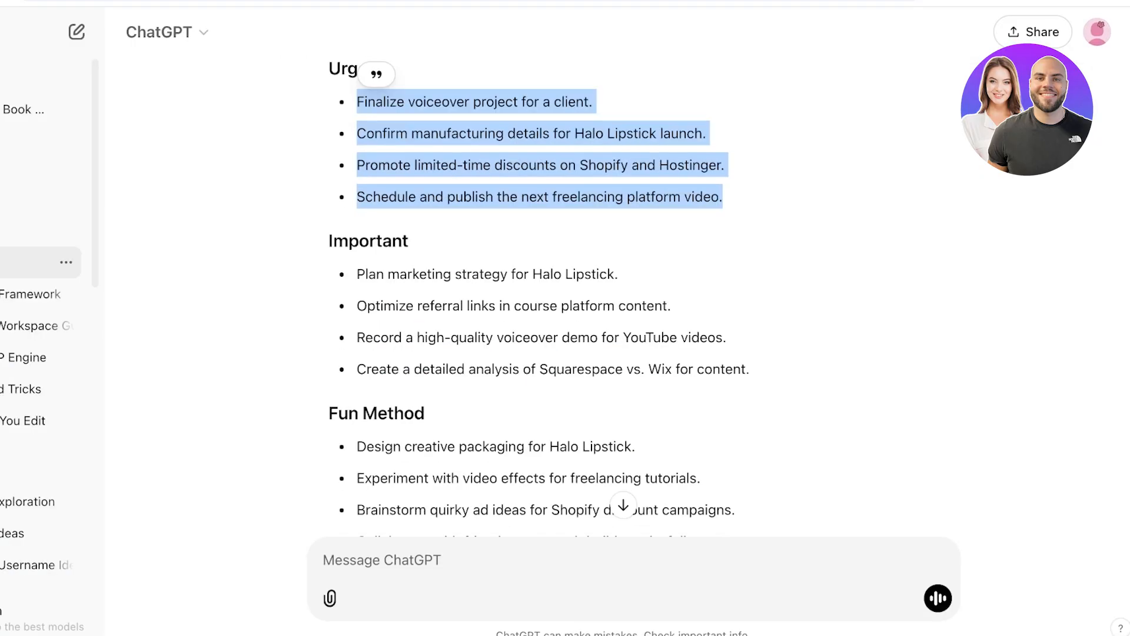
drag(357, 274, 750, 369)
key(ctrl+c)
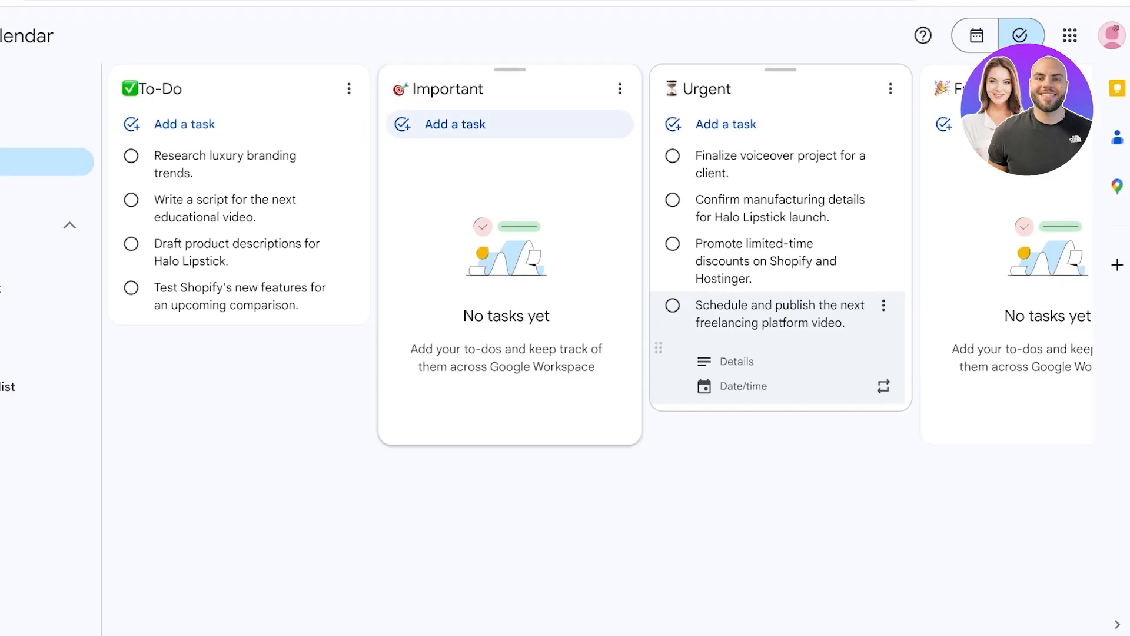
click(455, 124)
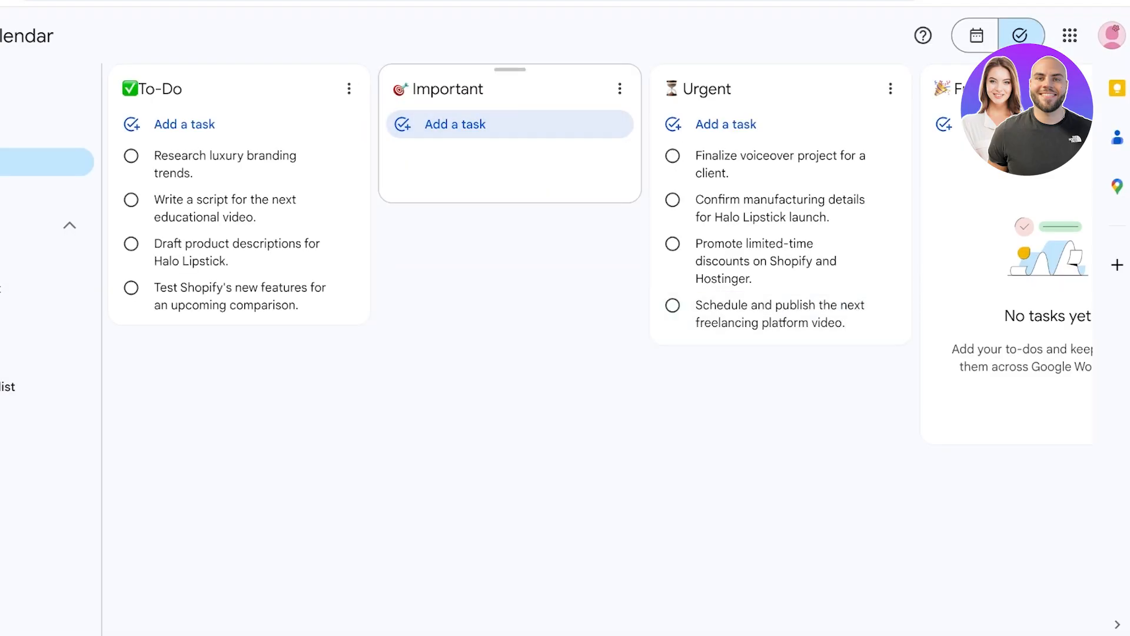
key(ctrl+v)
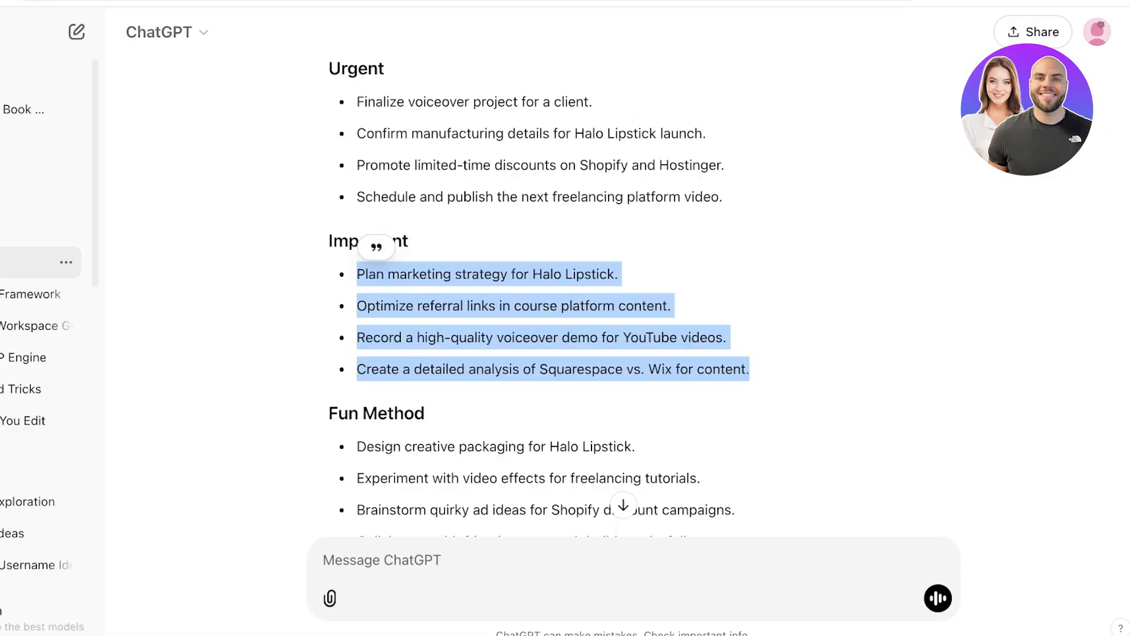
Copy the four Fun Method items from ChatGPT and paste them as tasks into the Fun list in Google Calendar
scroll(444, 242, down, 4)
drag(357, 224, 699, 320)
key(ctrl+c)
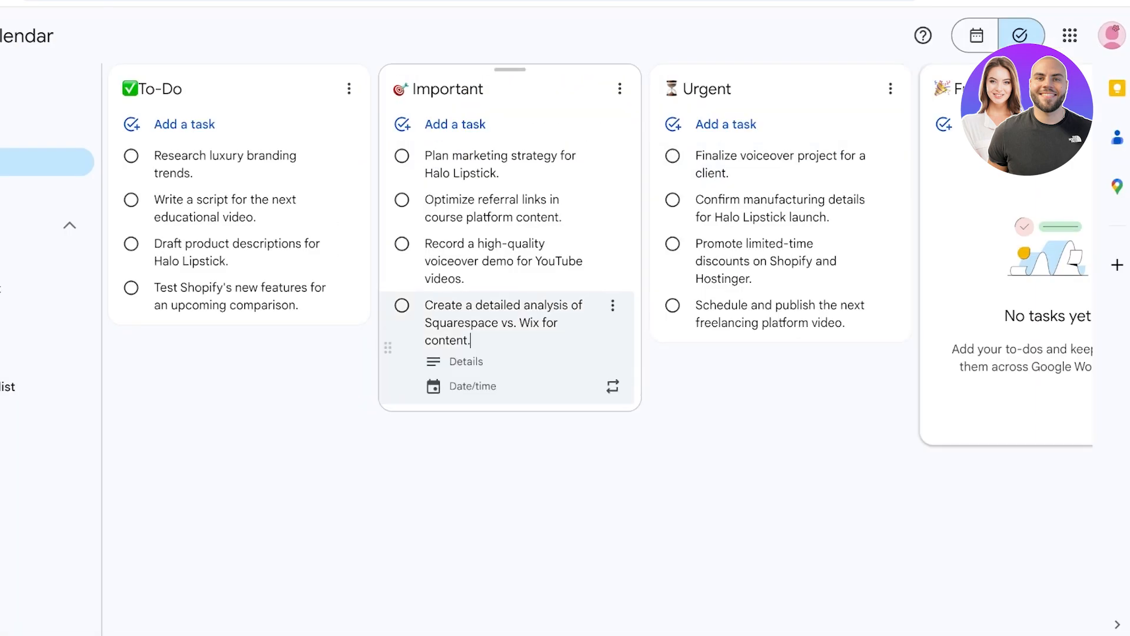
click(995, 125)
key(ctrl+v)
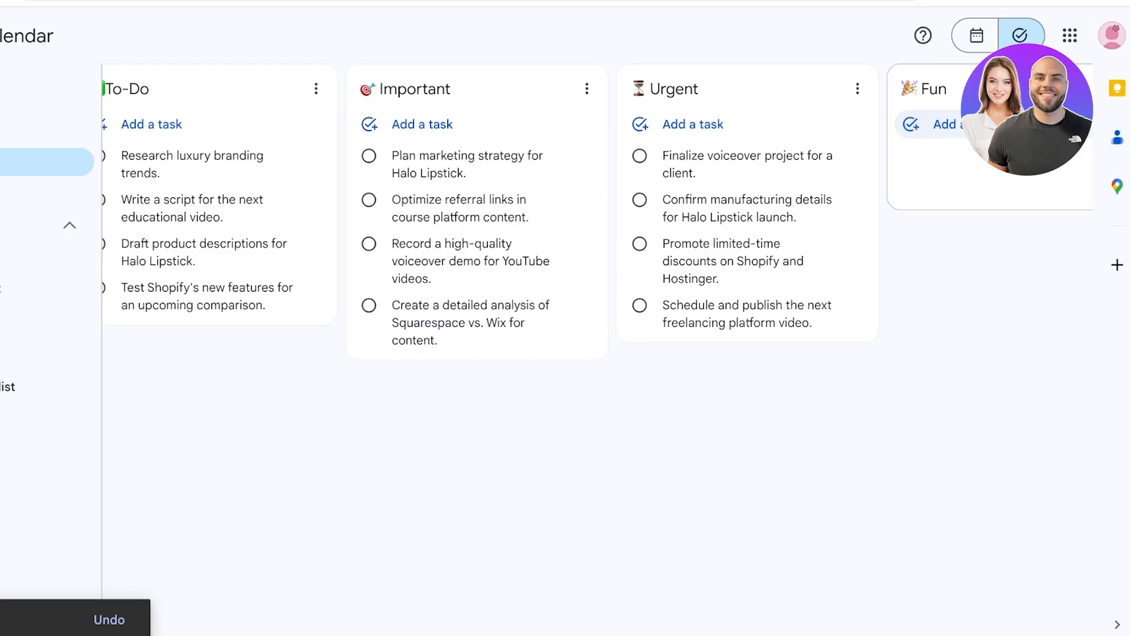
click(949, 448)
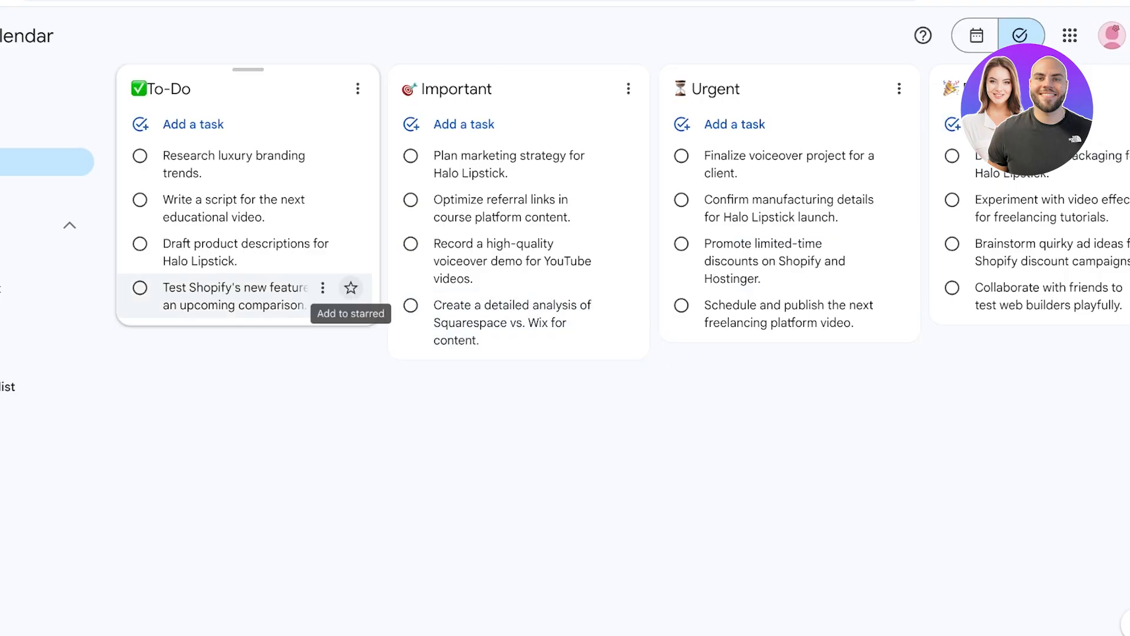
Star the Shopify features test task in the To-Do list and the "Optimize referral links in course platform content." task in Important
click(350, 288)
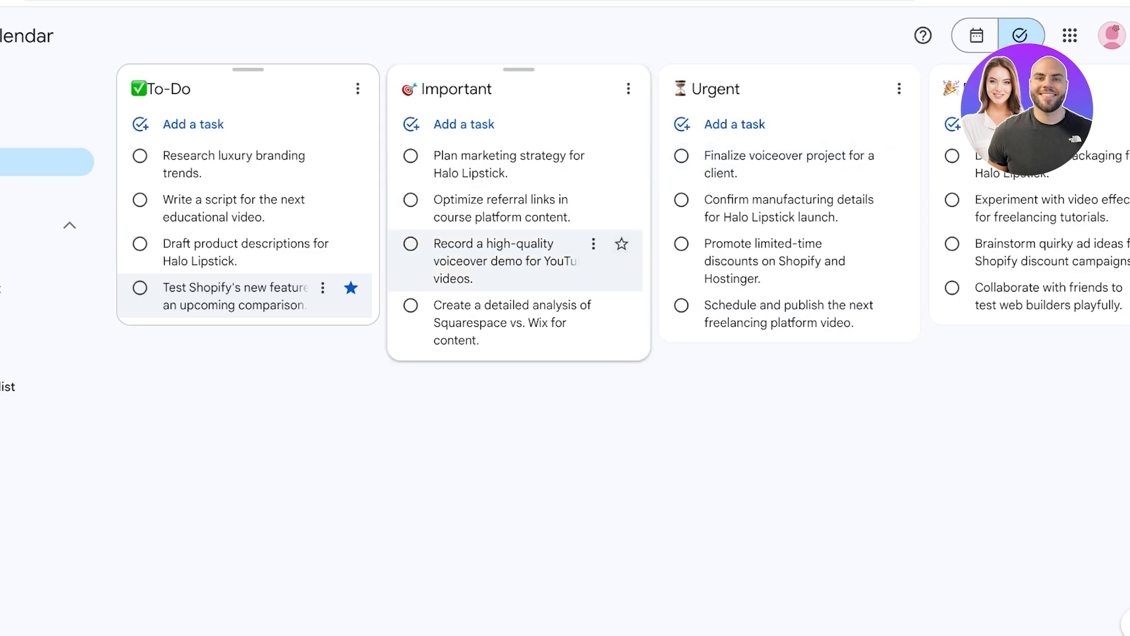
click(621, 200)
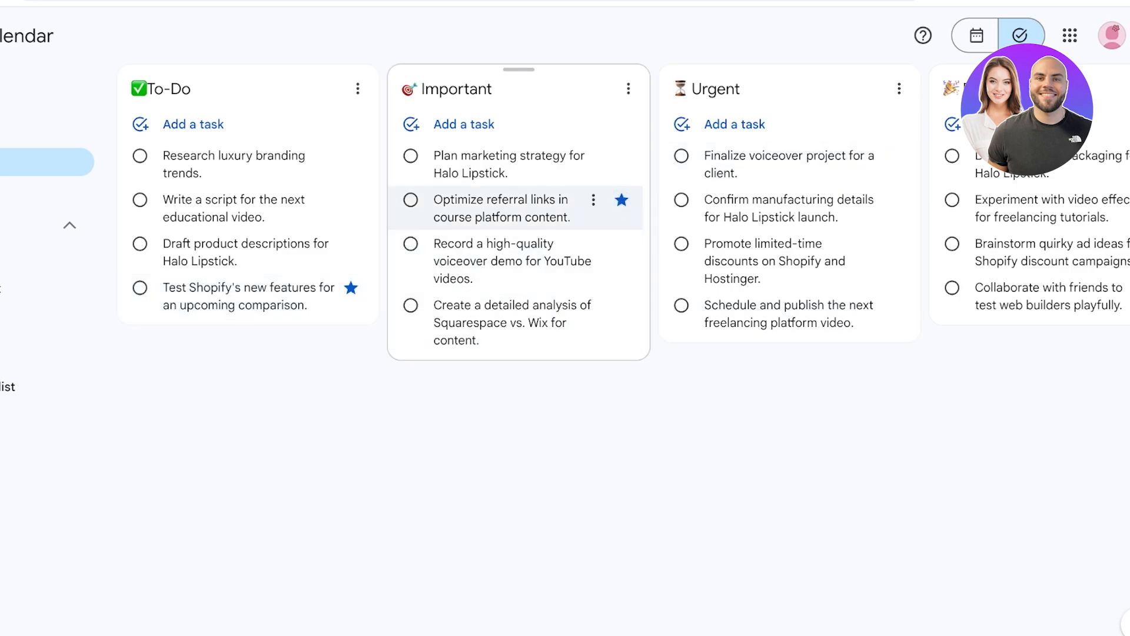
Star "Finalize voiceover project for a client." in Urgent and "Brainstorm quirky ad ideas for Shopify discount campaigns." in Fun, and show all starred tasks
scroll(616, 350, right, 1)
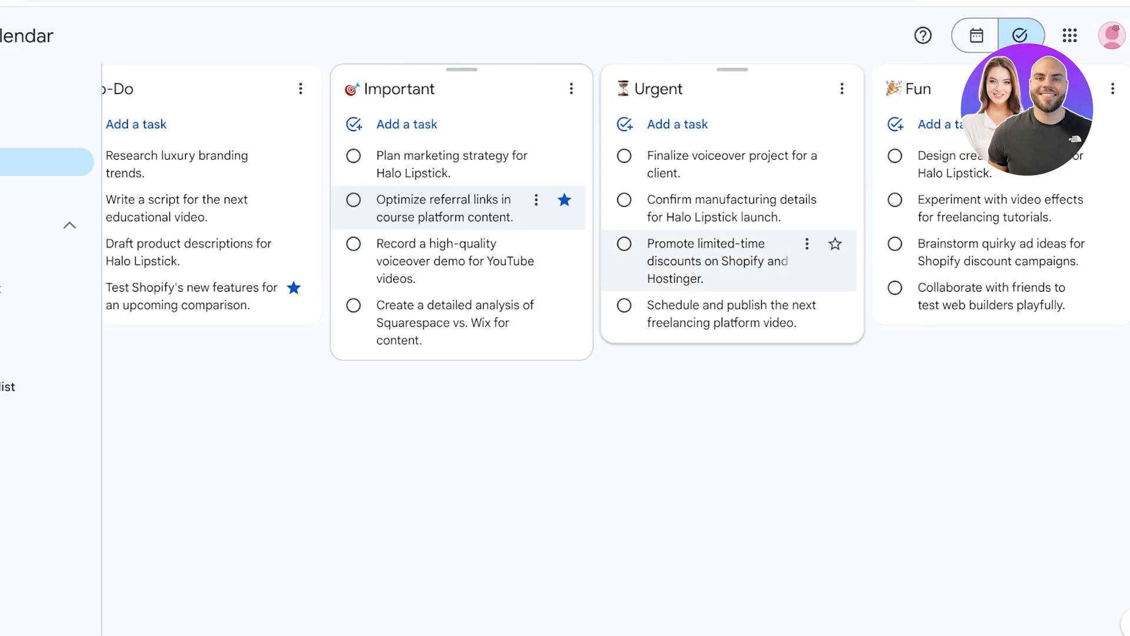
click(836, 156)
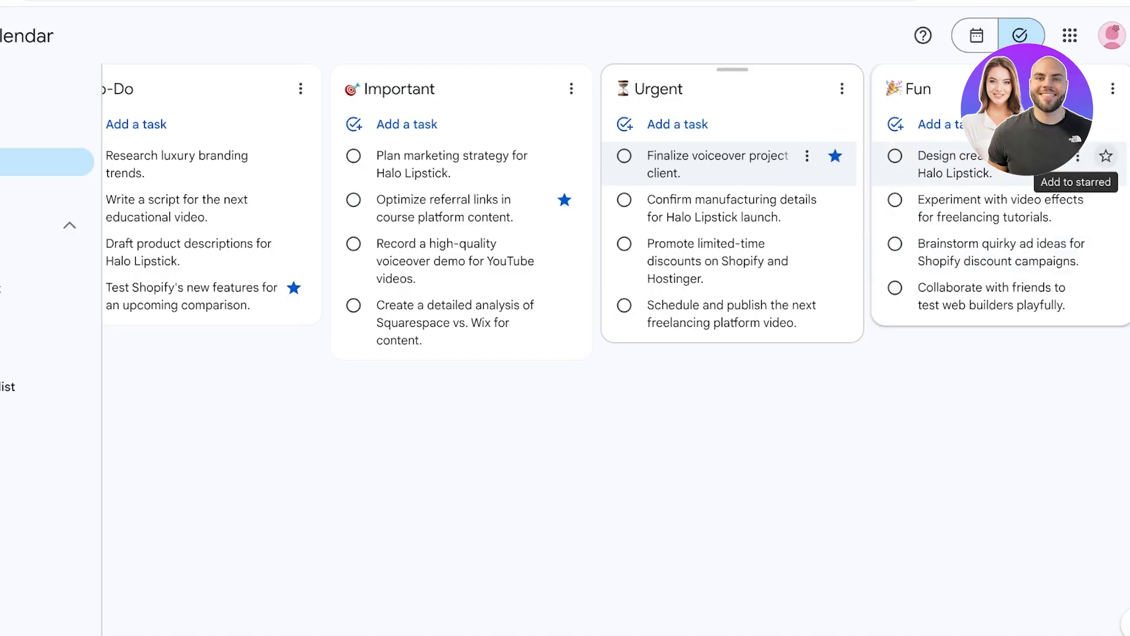
click(1106, 244)
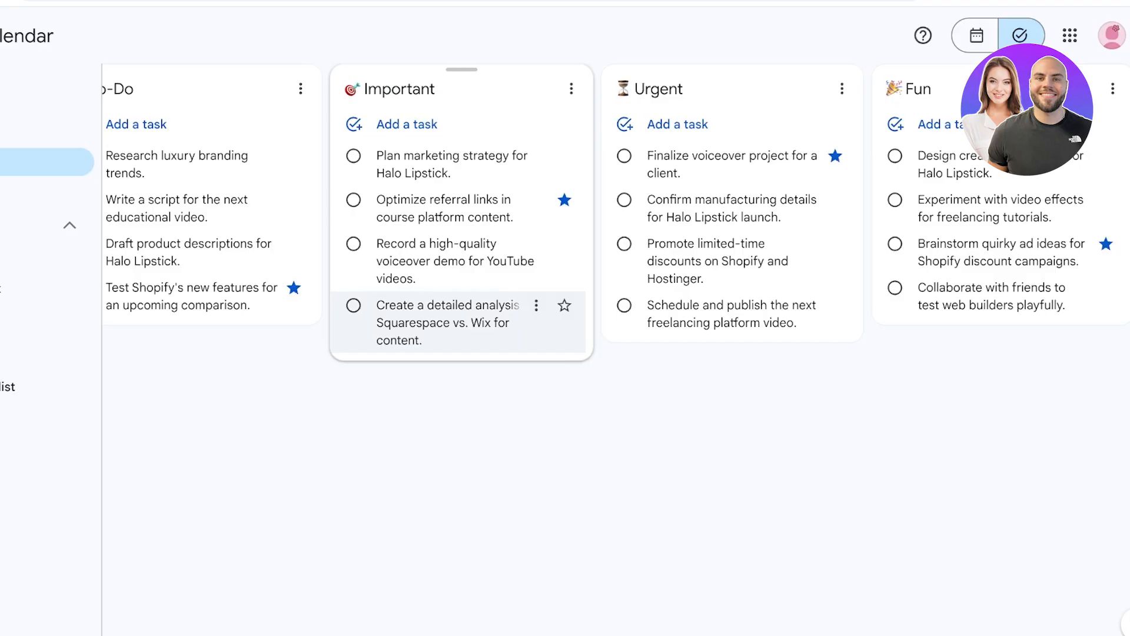
click(29, 191)
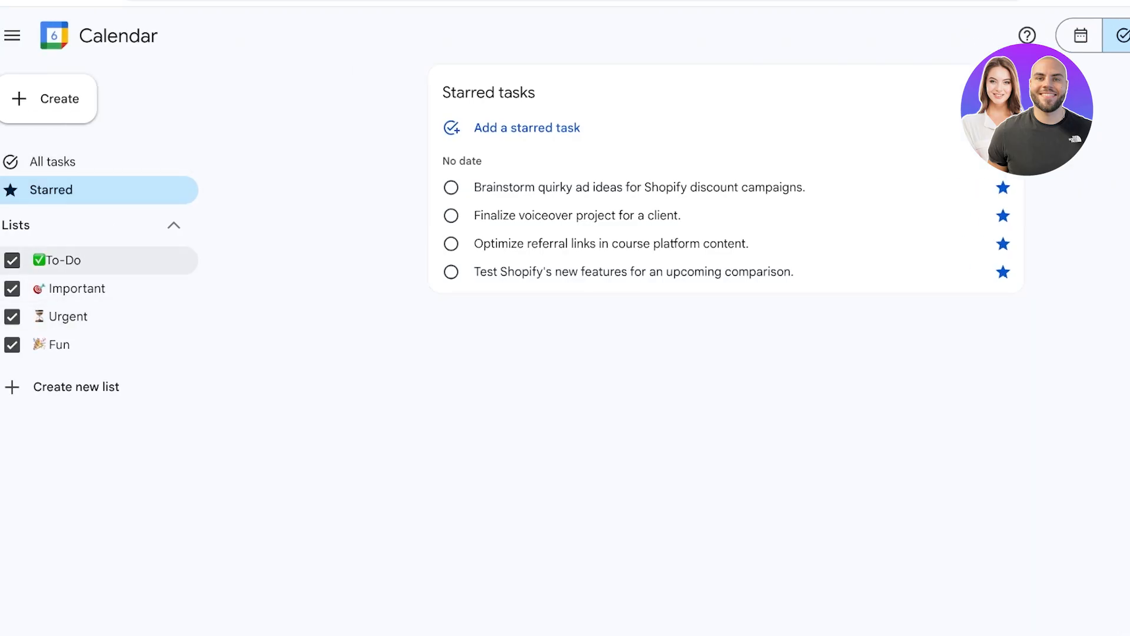
Hide the Important, Urgent and Fun lists and view all tasks with only the To-Do list selected
click(12, 288)
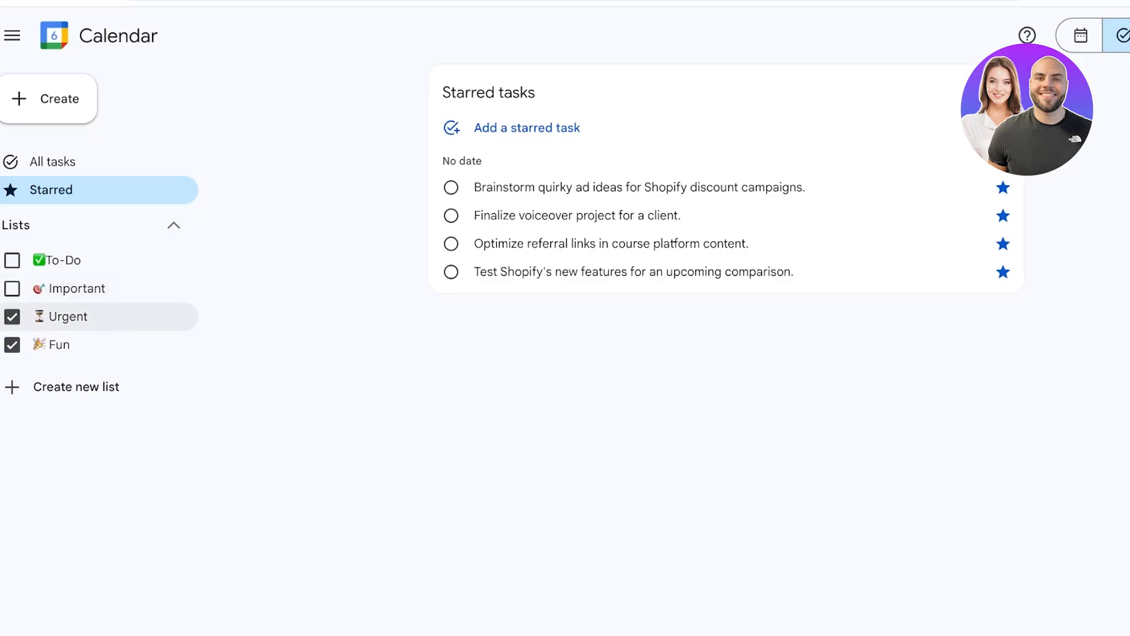
click(12, 316)
click(12, 344)
click(12, 260)
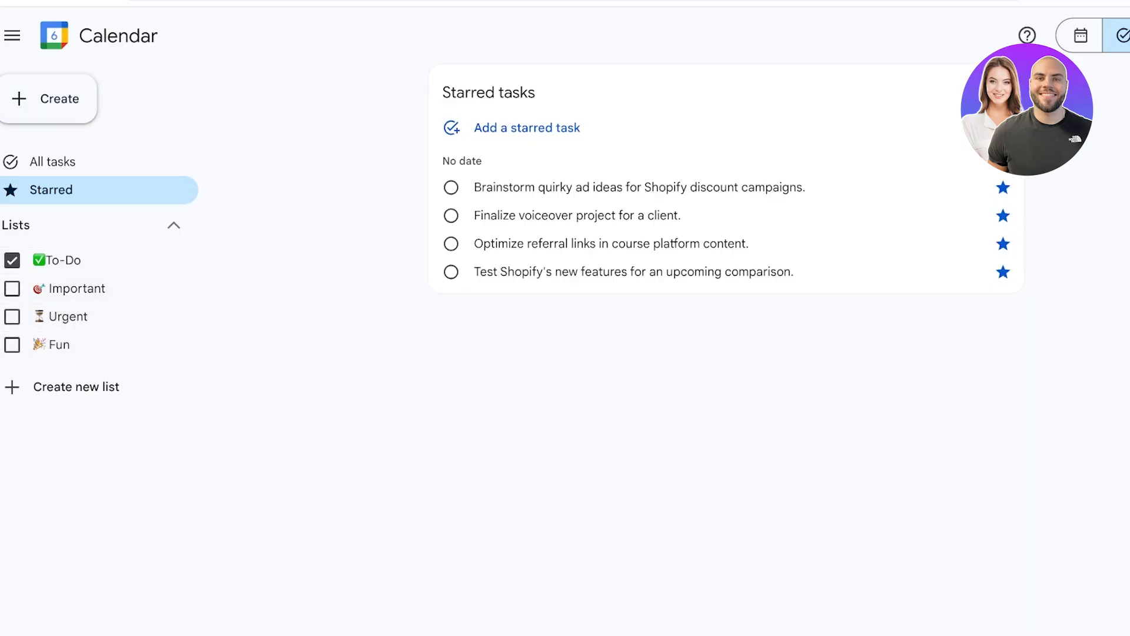
click(53, 162)
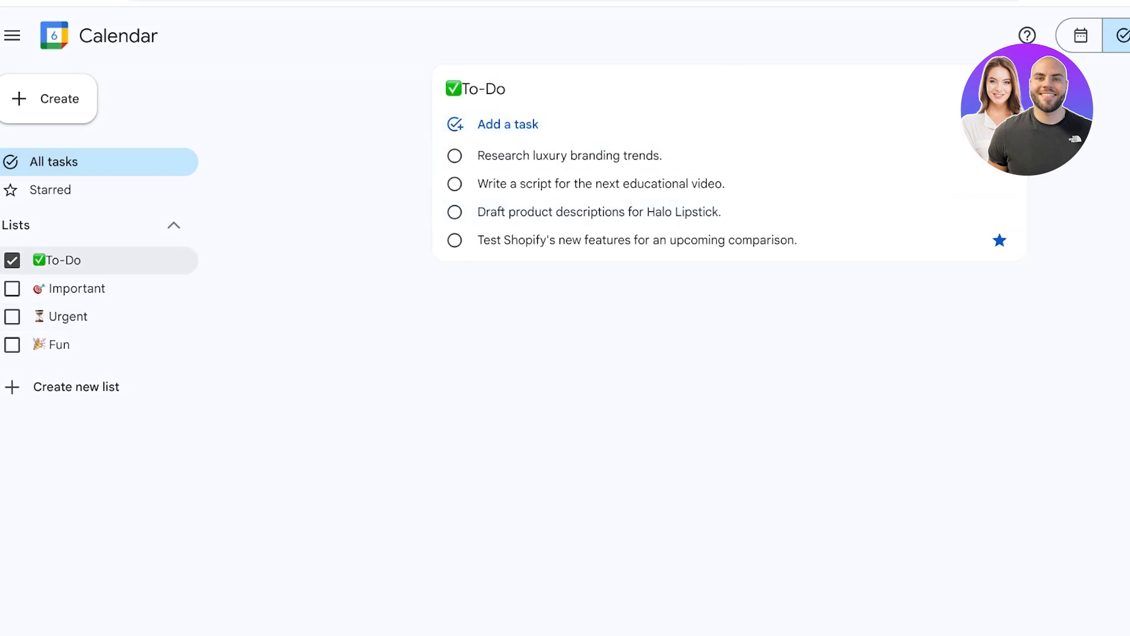
Show the Important, Urgent and Fun lists again beside the To-Do list
click(12, 288)
click(12, 317)
click(12, 344)
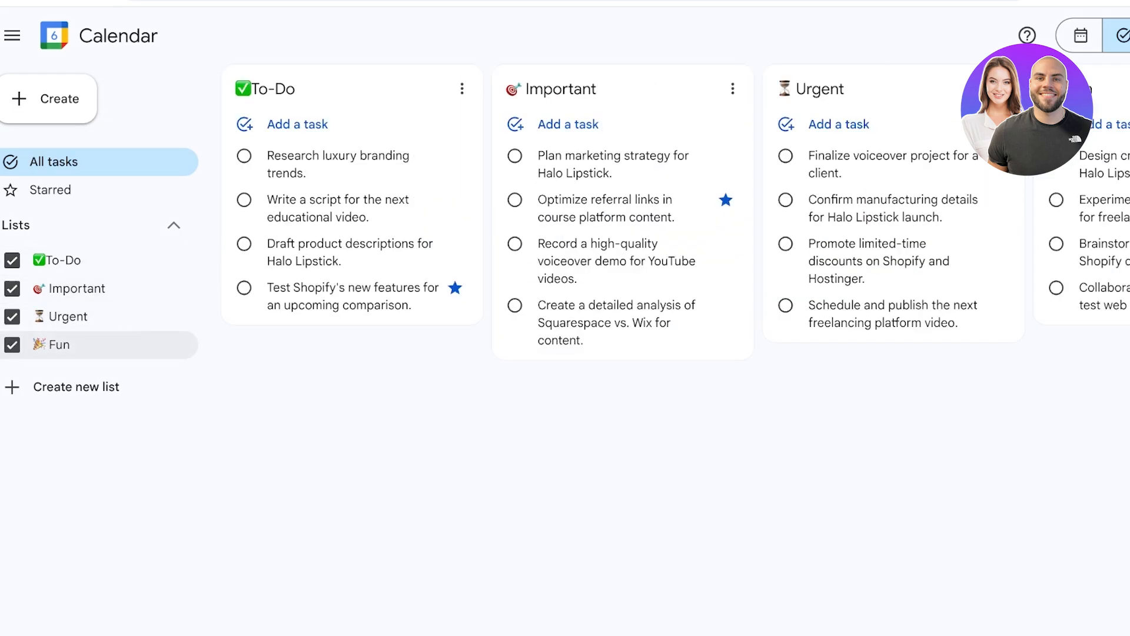
Open Tasks beside the December 2024 month calendar and look through the Important, Urgent and Fun lists
click(1081, 35)
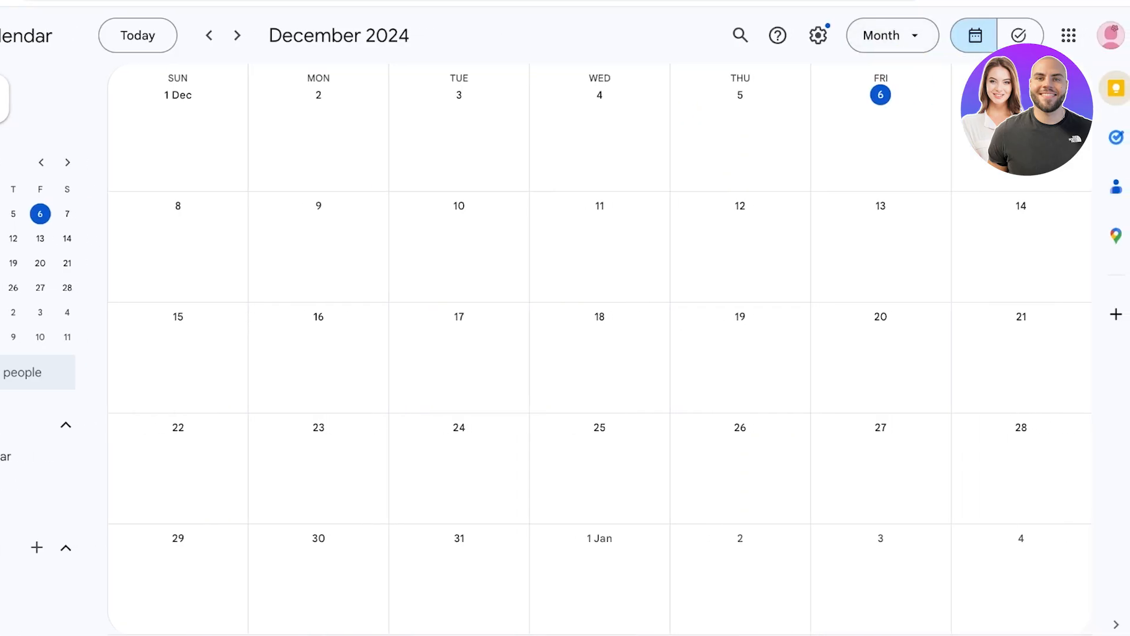
click(1117, 137)
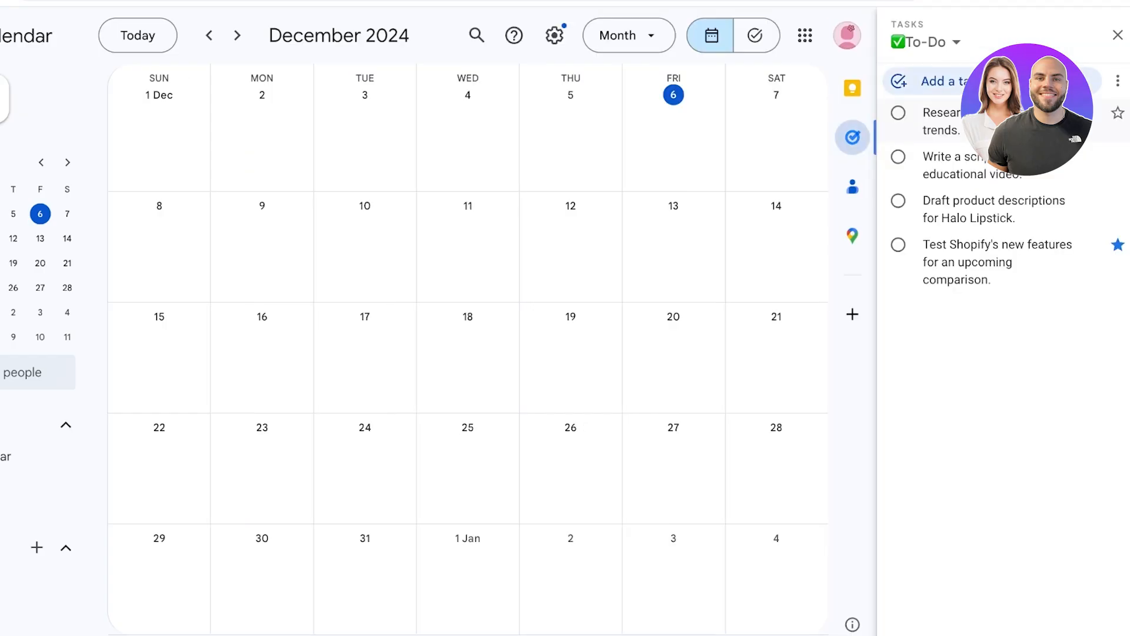
click(935, 43)
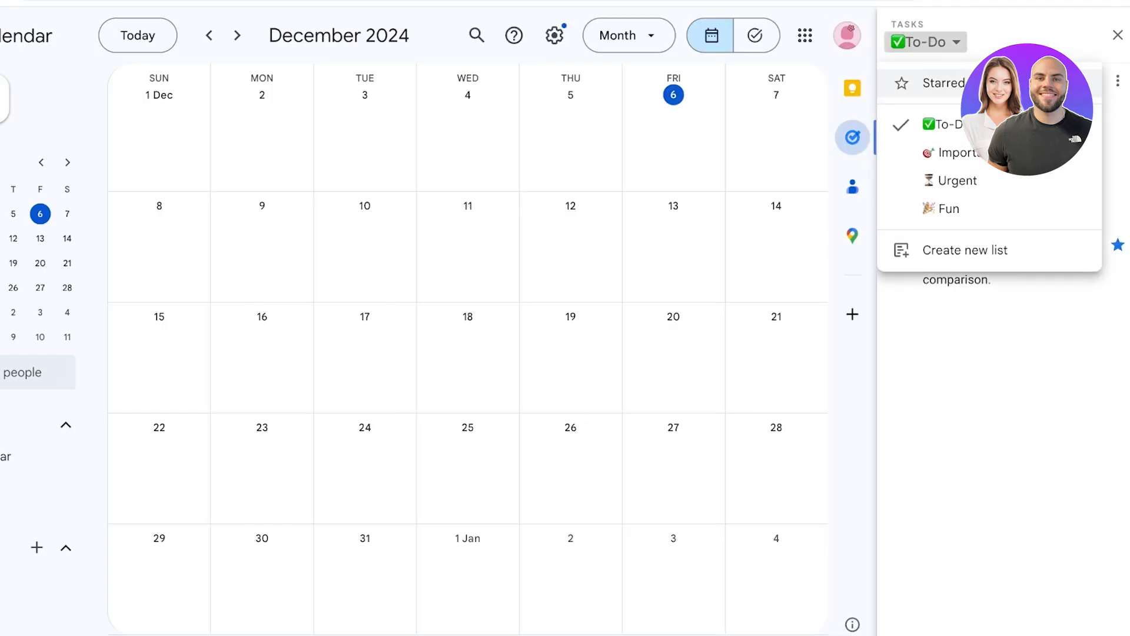
click(972, 153)
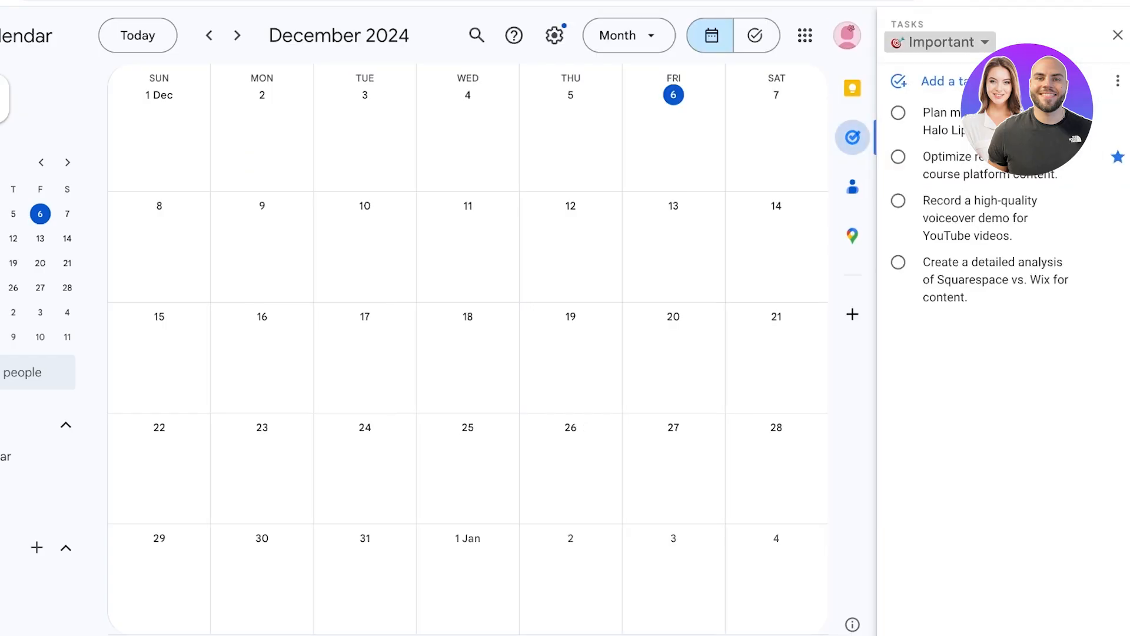
click(940, 41)
click(958, 180)
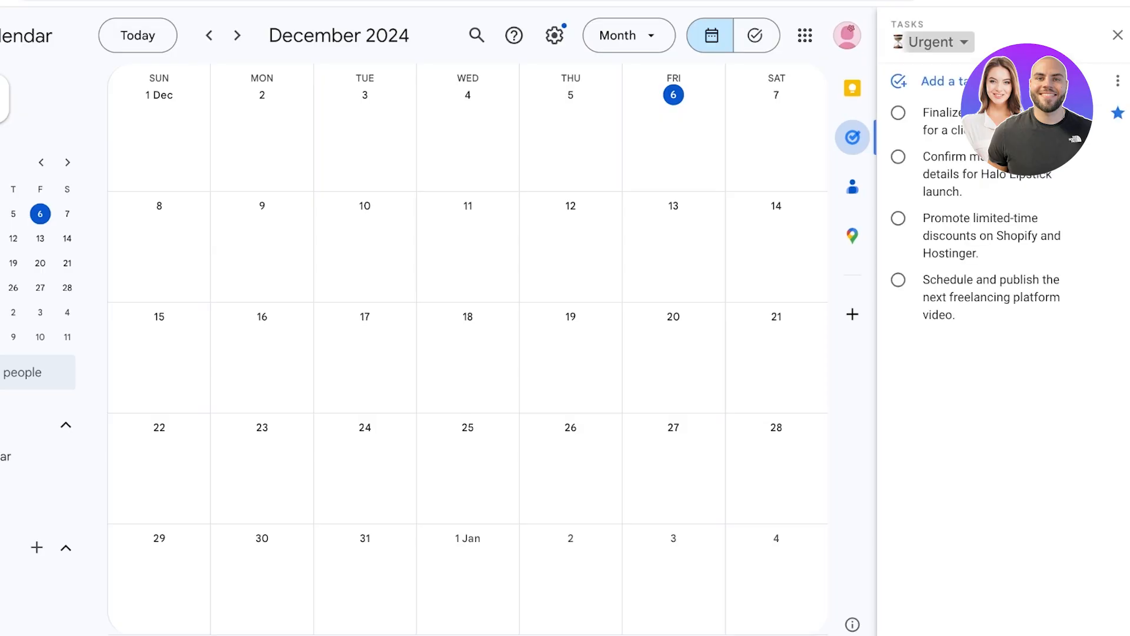
click(934, 42)
click(949, 209)
Schedule the starred tasks on the calendar: Brainstorm on 13 December, Finalize voiceover on 12, Optimize referral links on 11 and Test Shopify on 10
click(922, 41)
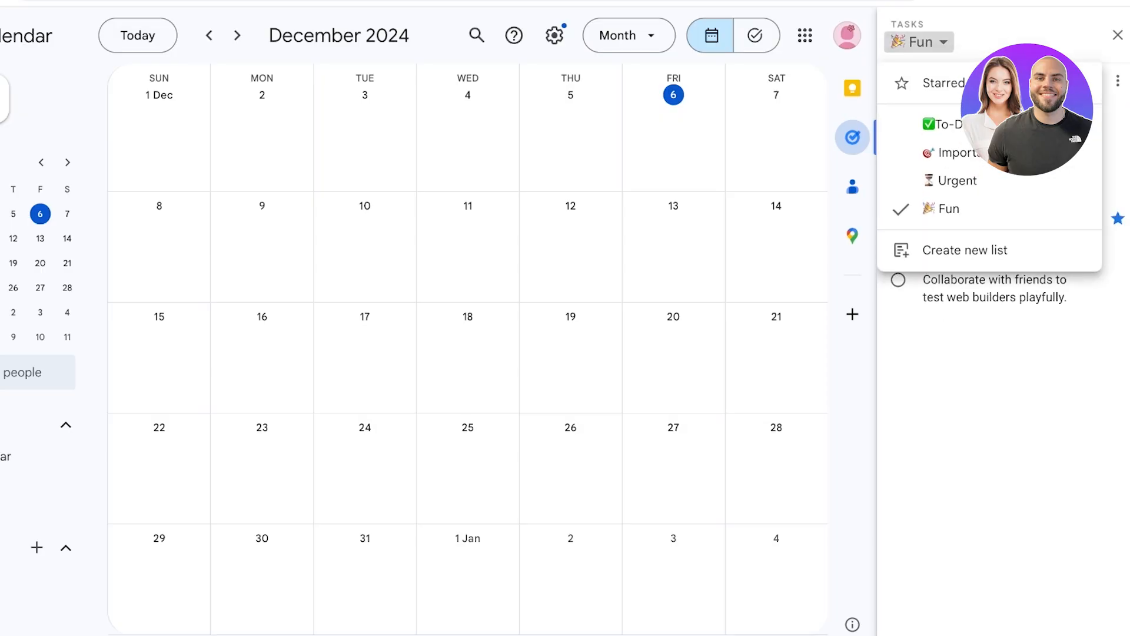
click(922, 83)
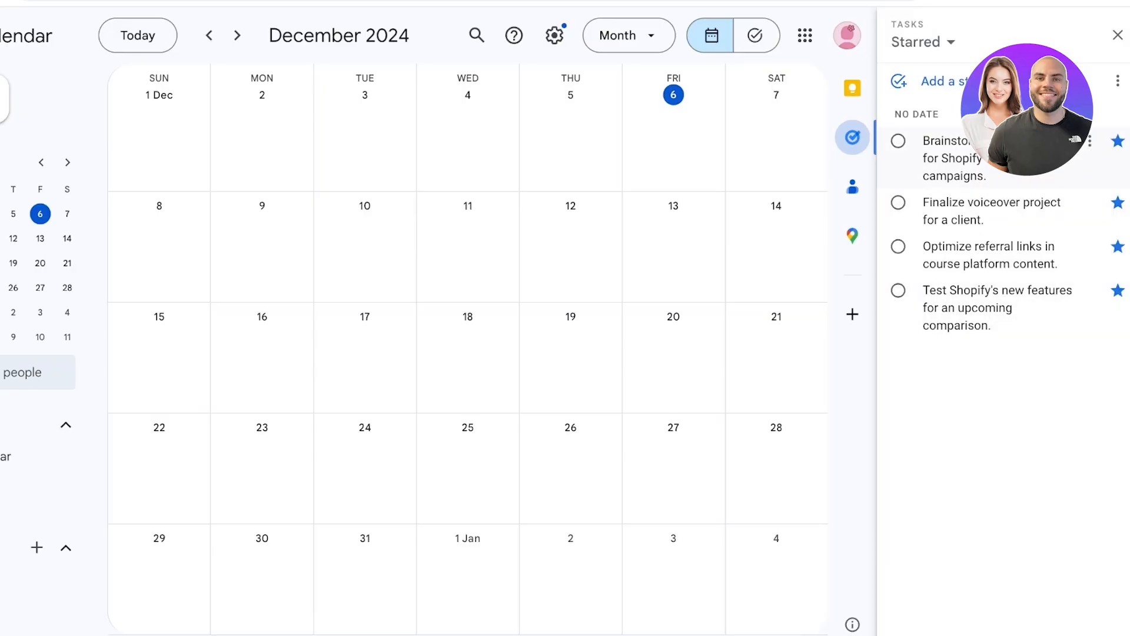
drag(945, 158, 670, 228)
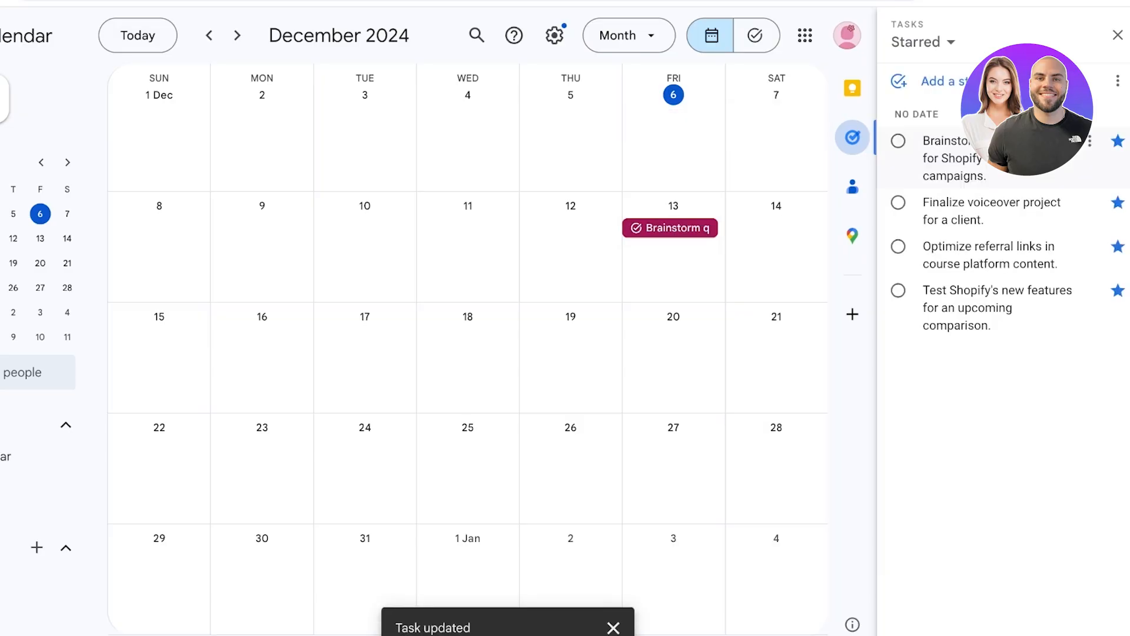
drag(995, 235, 568, 228)
drag(995, 290, 464, 229)
drag(995, 355, 361, 228)
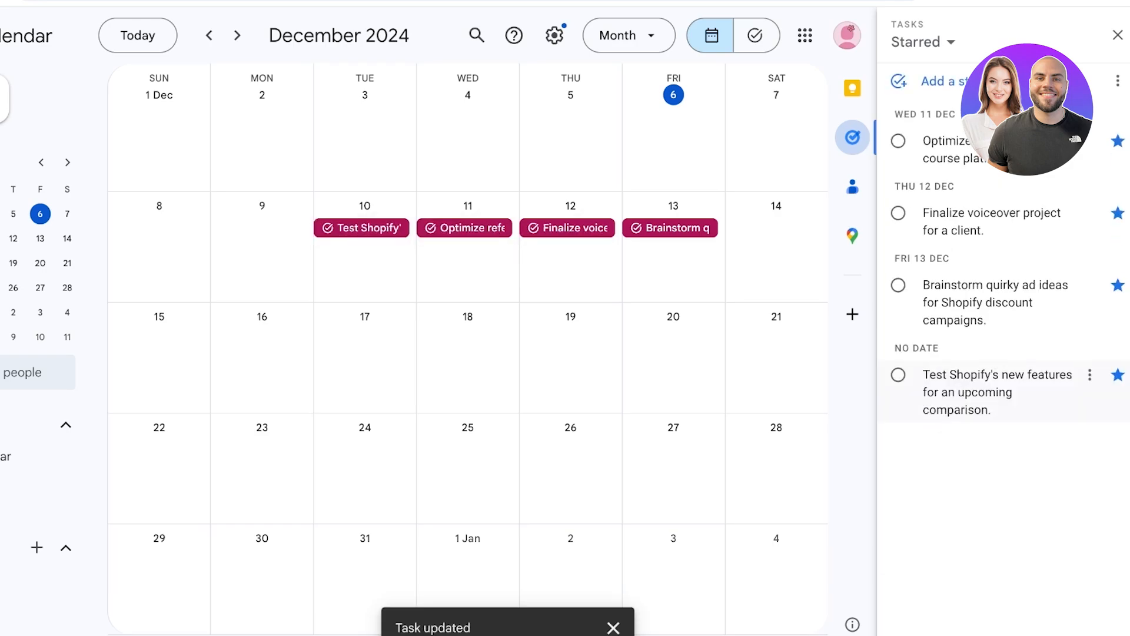
Move the "Optimize referral links" task to Friday 6 December, mark it completed, and check the Important list on the task board
drag(464, 228, 670, 116)
click(898, 141)
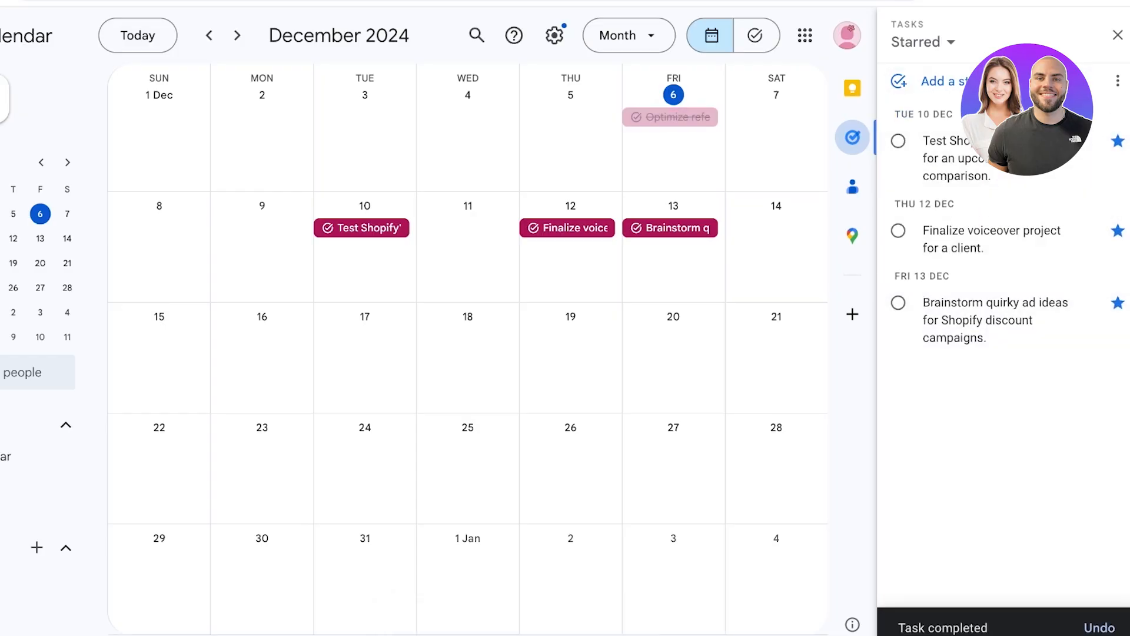
click(755, 36)
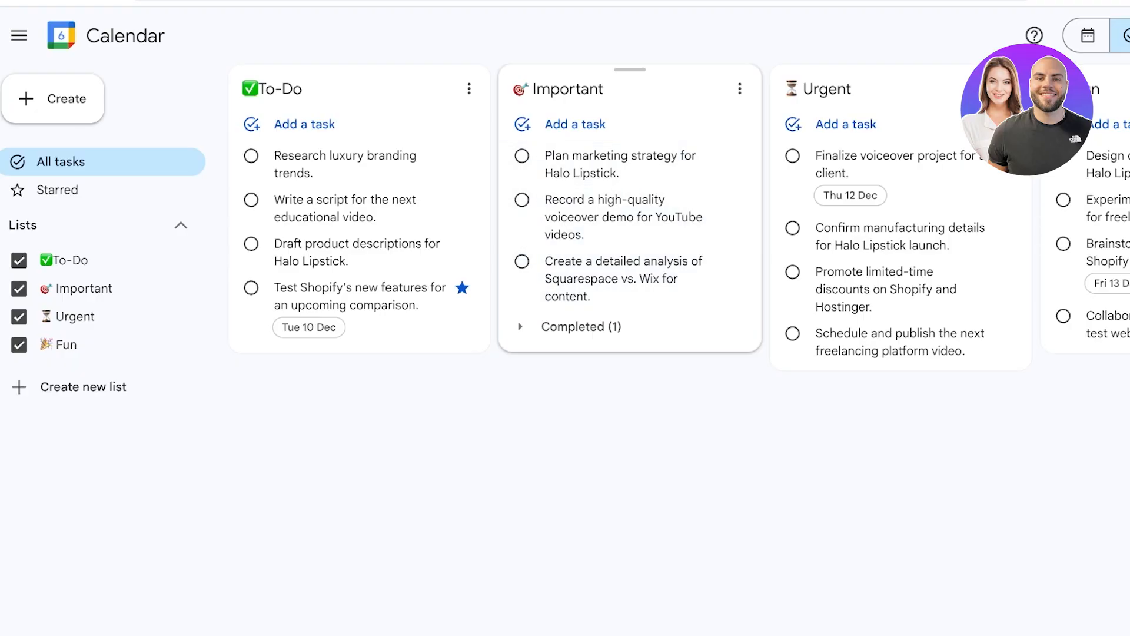
click(733, 156)
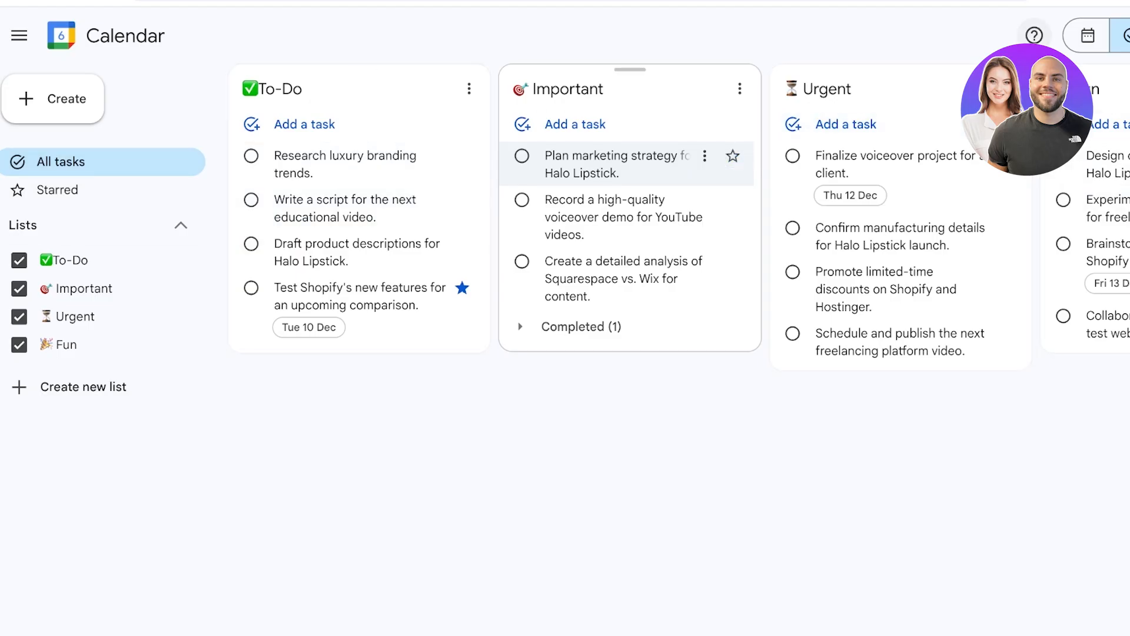
Mark the three remaining starred tasks as completed beside the month calendar and return to the task board
click(1088, 36)
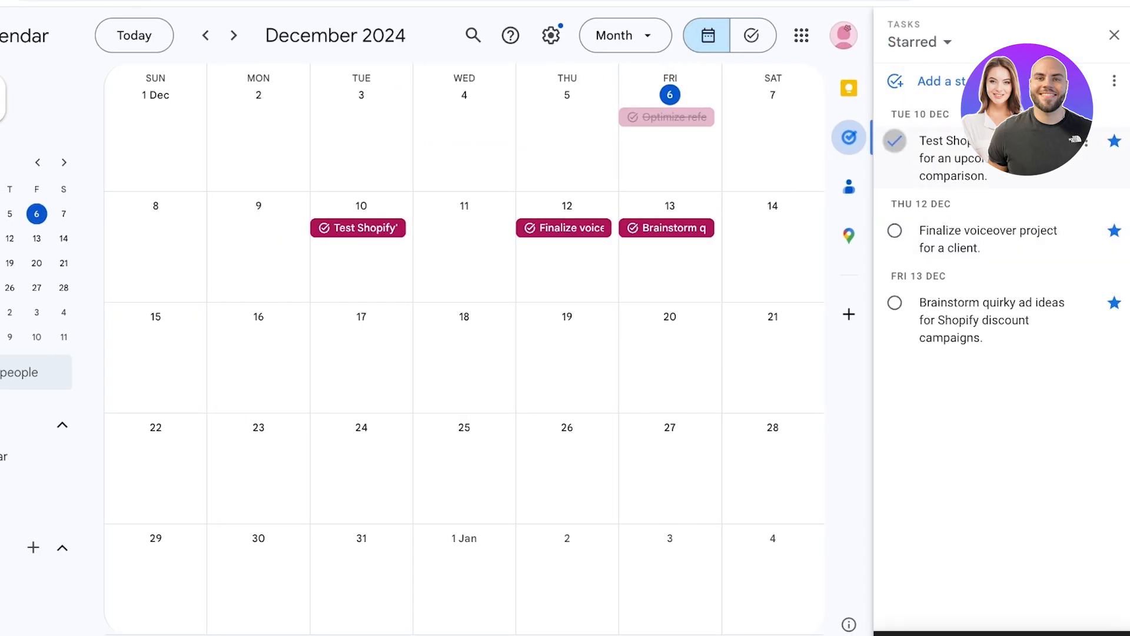
click(1011, 142)
click(895, 141)
click(895, 141)
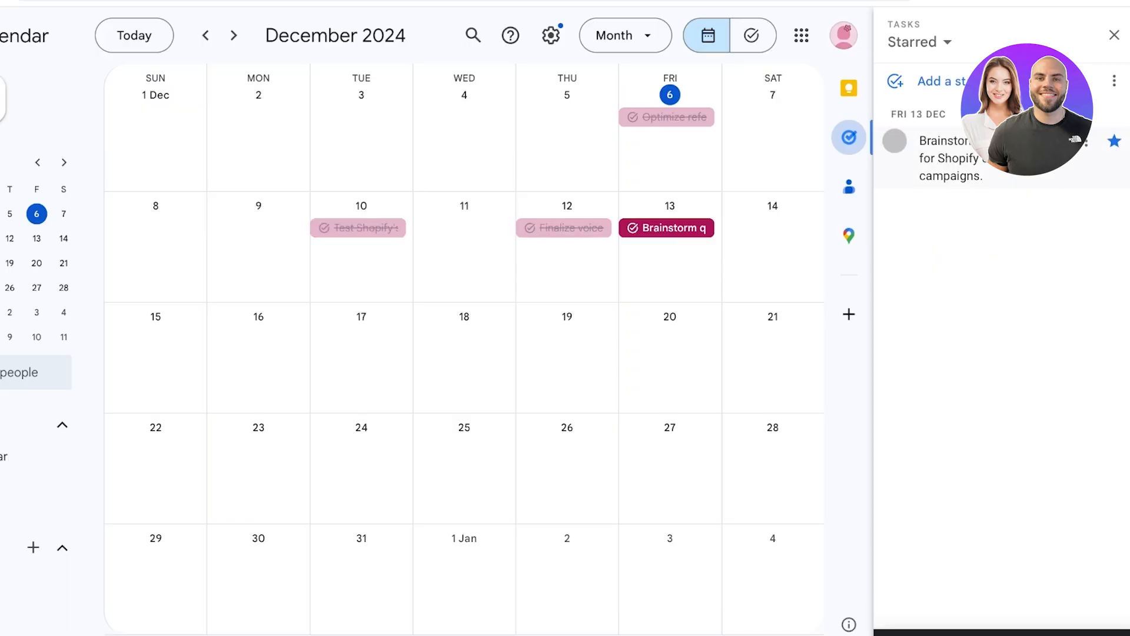
click(918, 42)
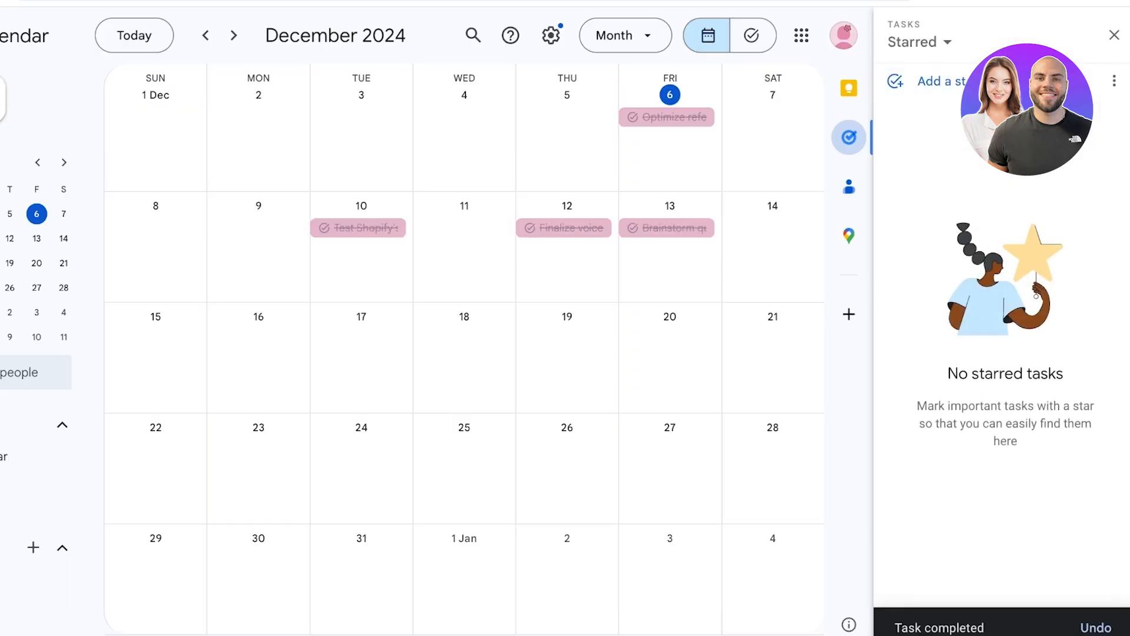
click(752, 36)
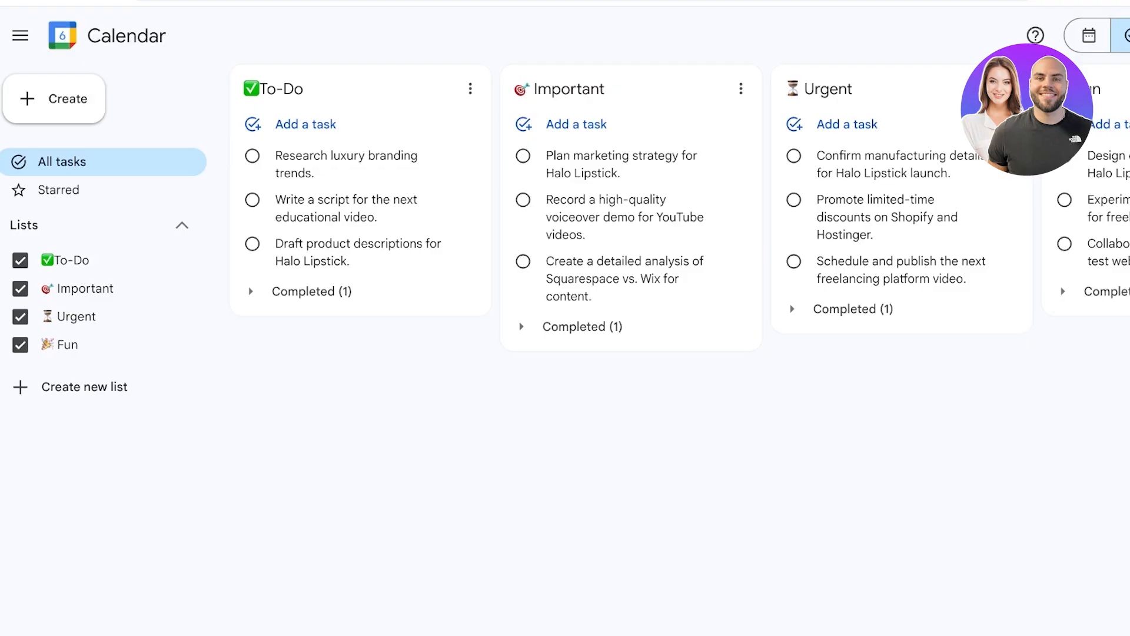
click(54, 99)
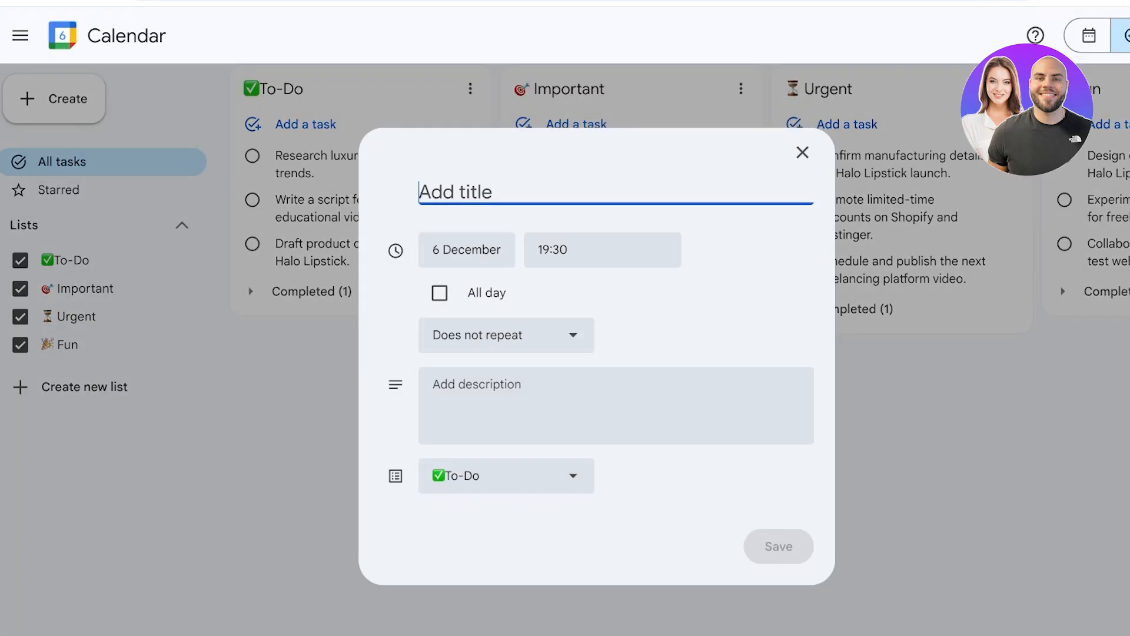
click(802, 152)
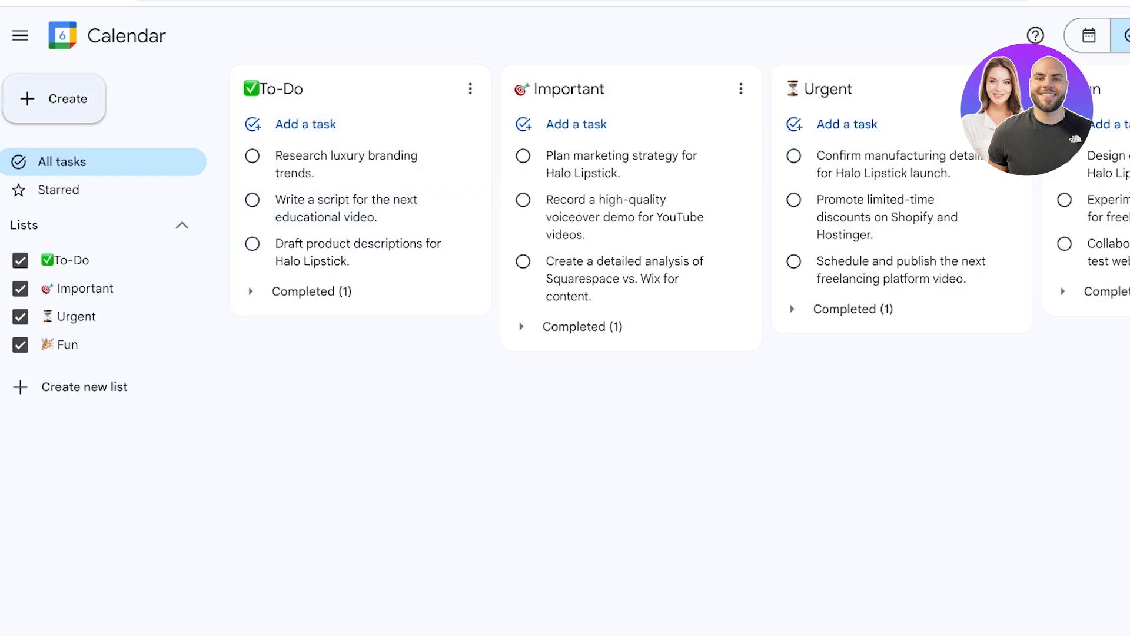
click(21, 36)
click(21, 35)
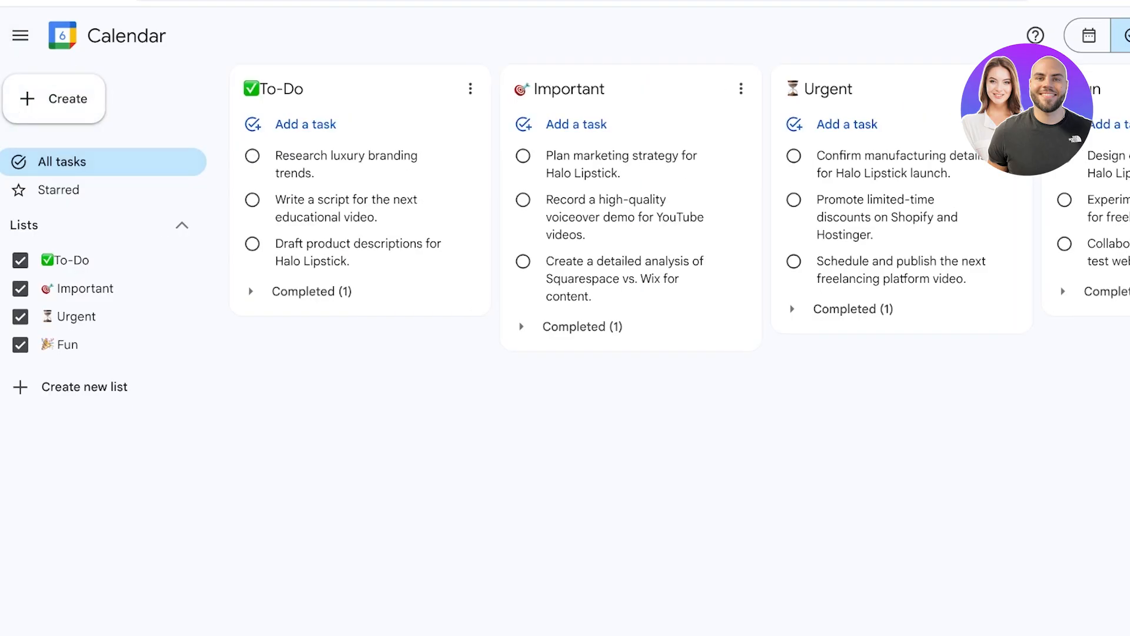
Start a new task assigned to the Important list and discard it without saving
click(53, 98)
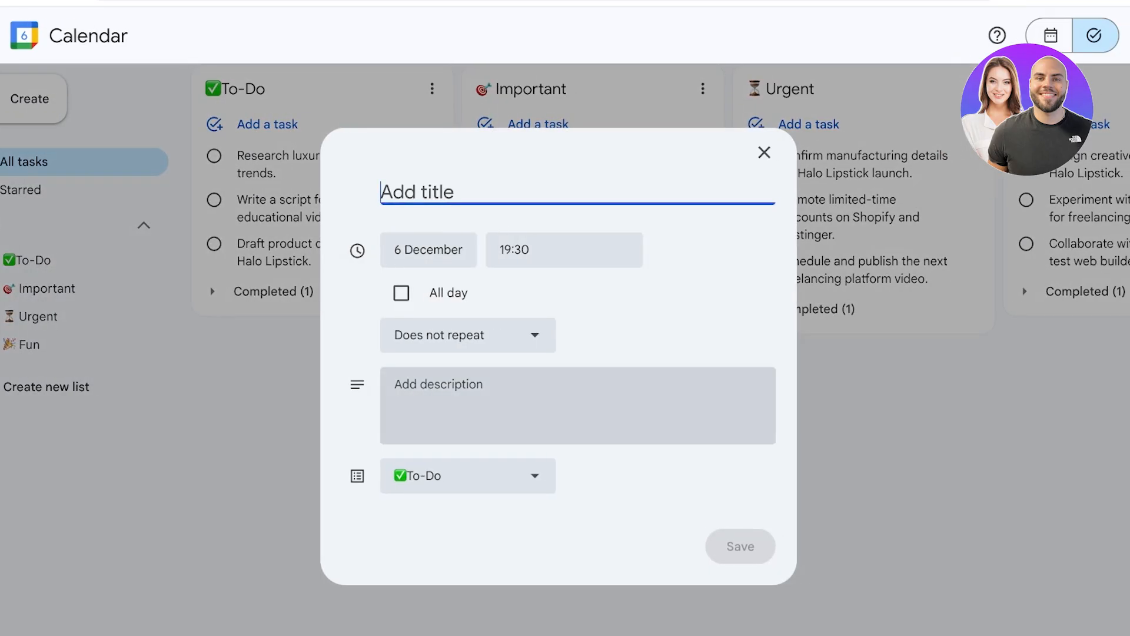
click(468, 475)
click(430, 328)
click(468, 476)
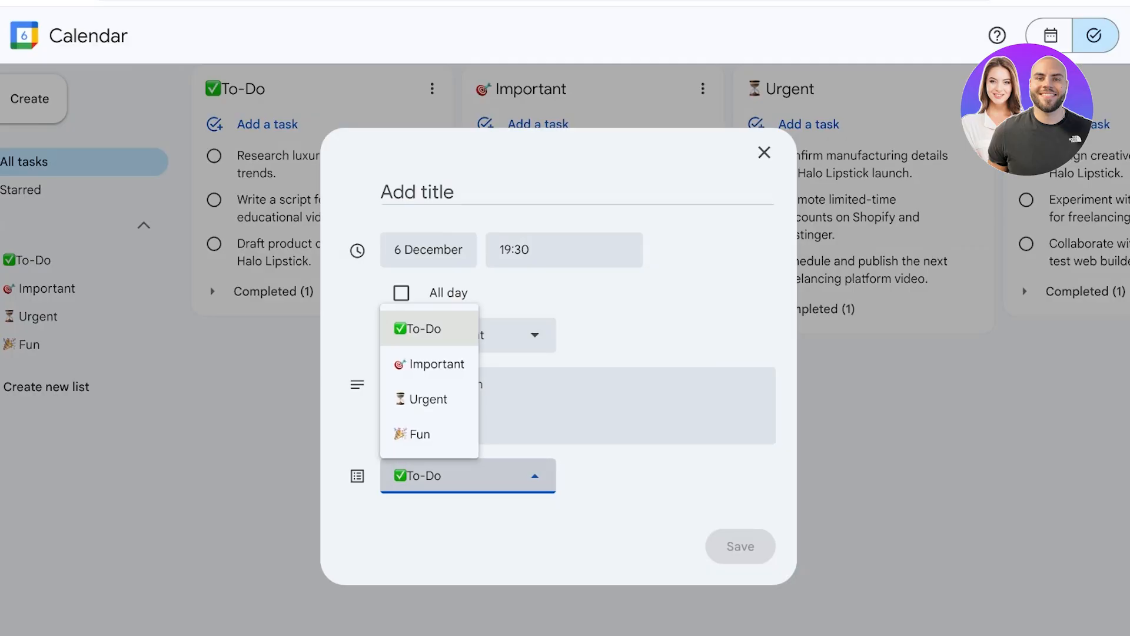
click(433, 364)
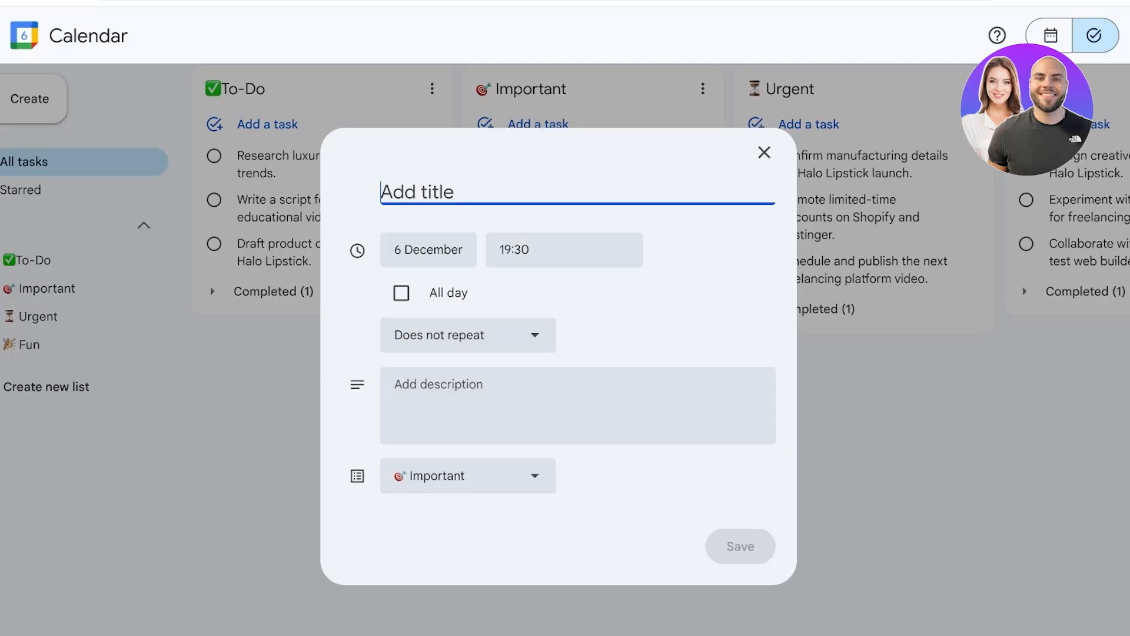
click(453, 390)
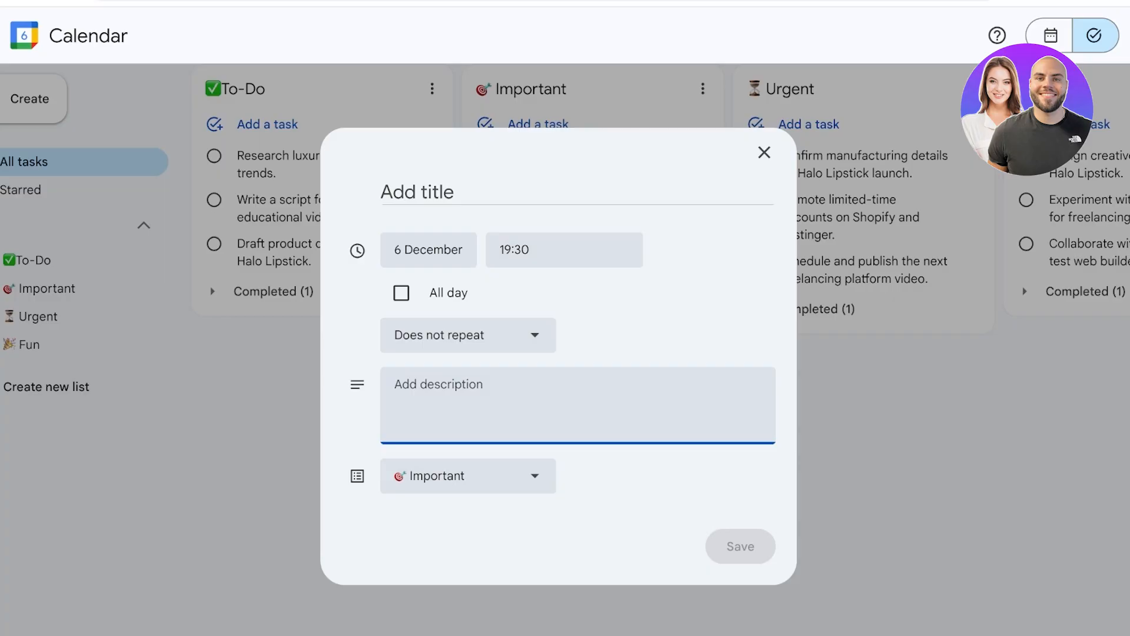
click(765, 153)
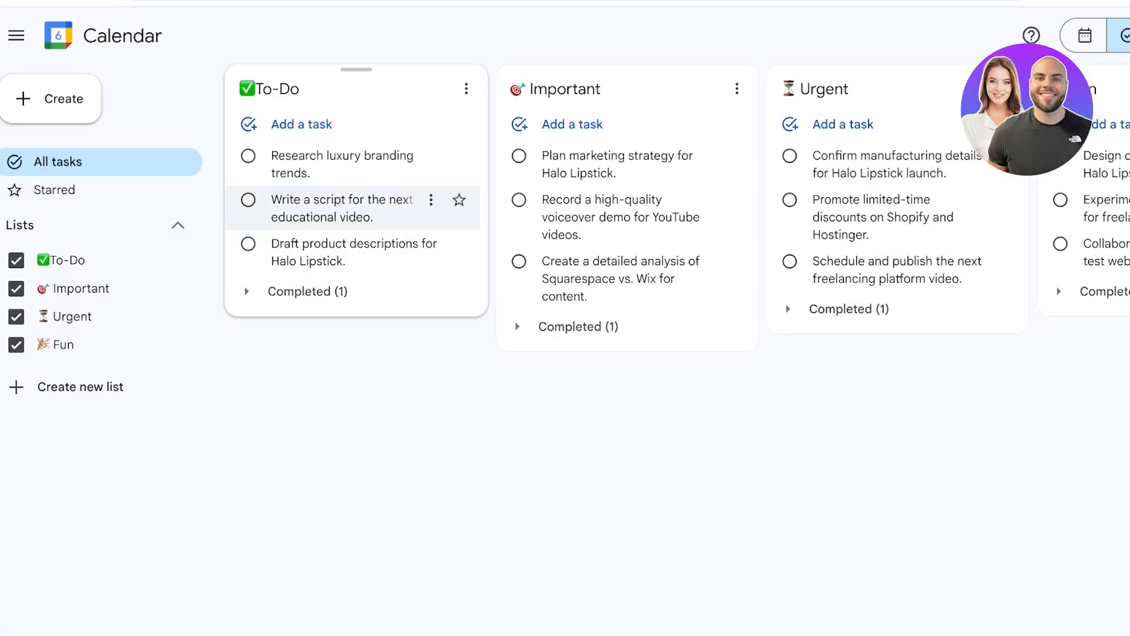